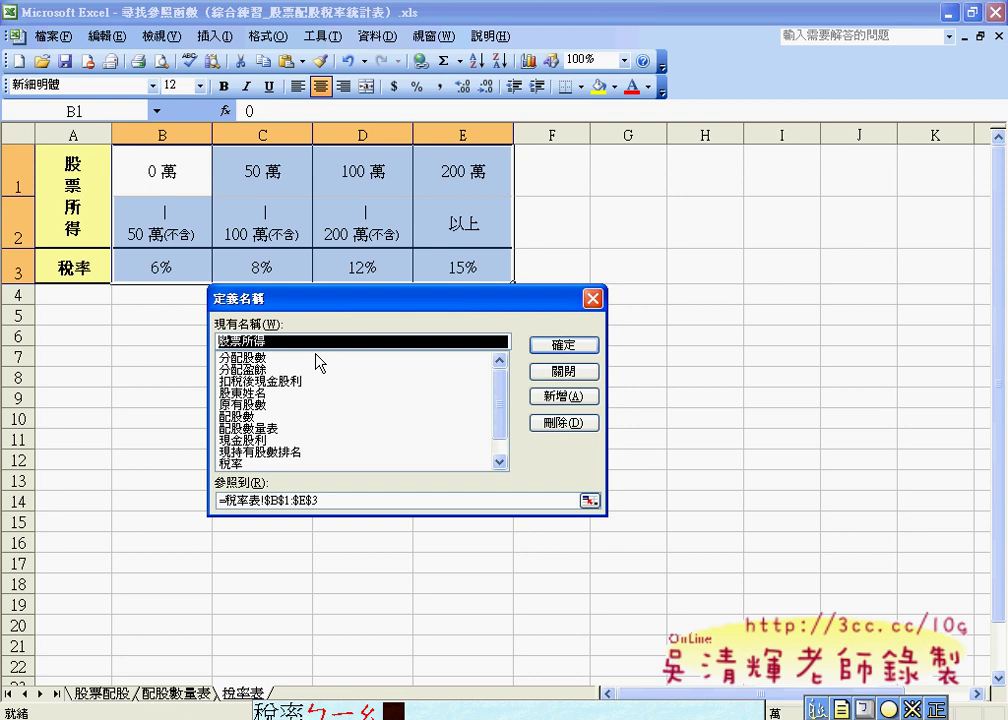
# Step: Define the name 稅率表 for the range =稅率表!$B$1:$E$3
pyautogui.write('稅率表')
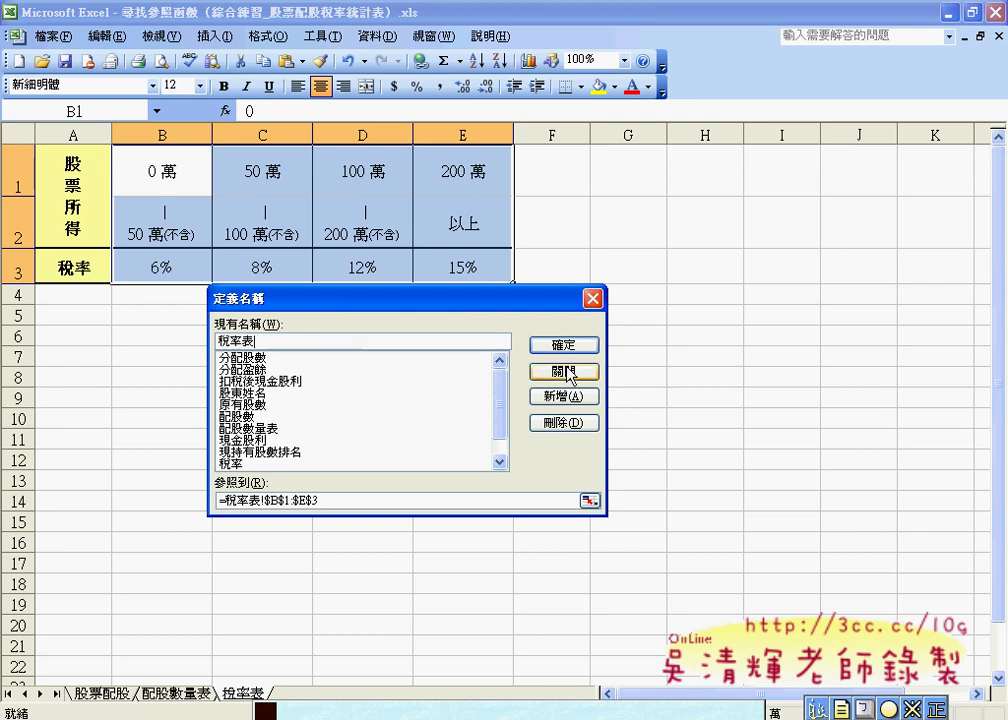
pyautogui.press('Return')
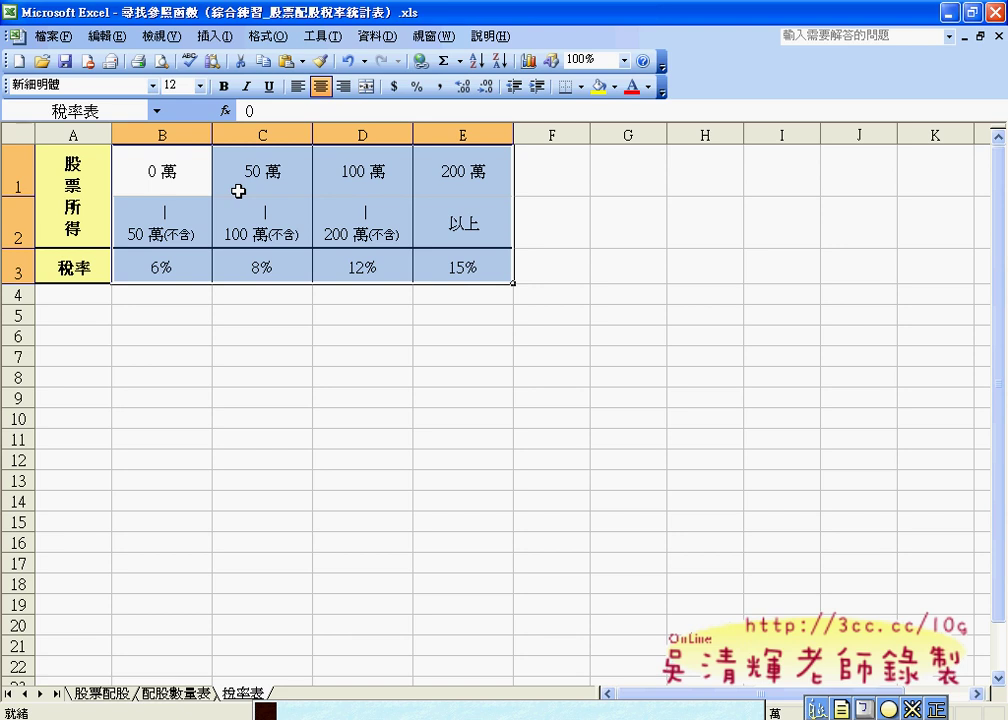
# Step: Select D4 under 分配股數 on 股票配股, compare with the 配股數量表 table, and start Insert Function
pyautogui.click(106, 694)
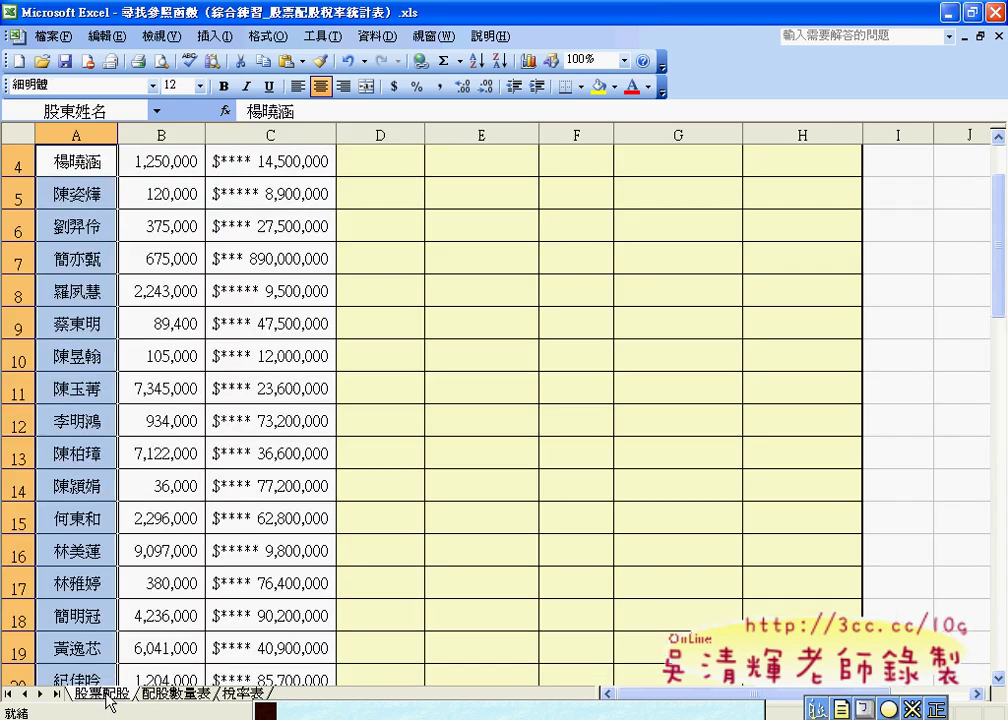
pyautogui.scroll(1, 230, 325)
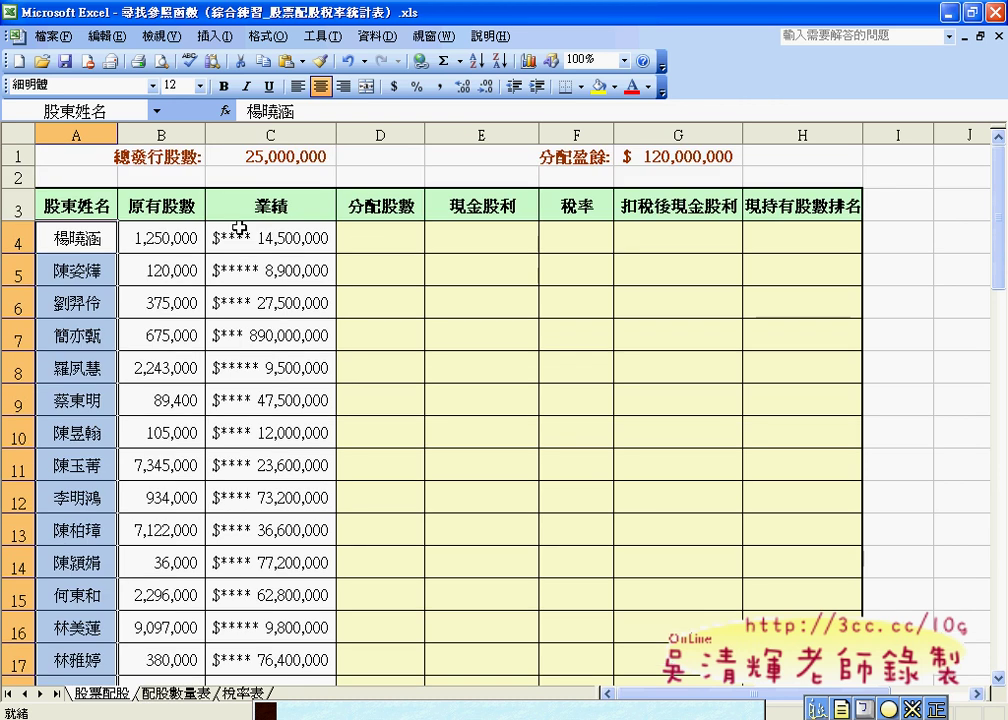
pyautogui.click(394, 236)
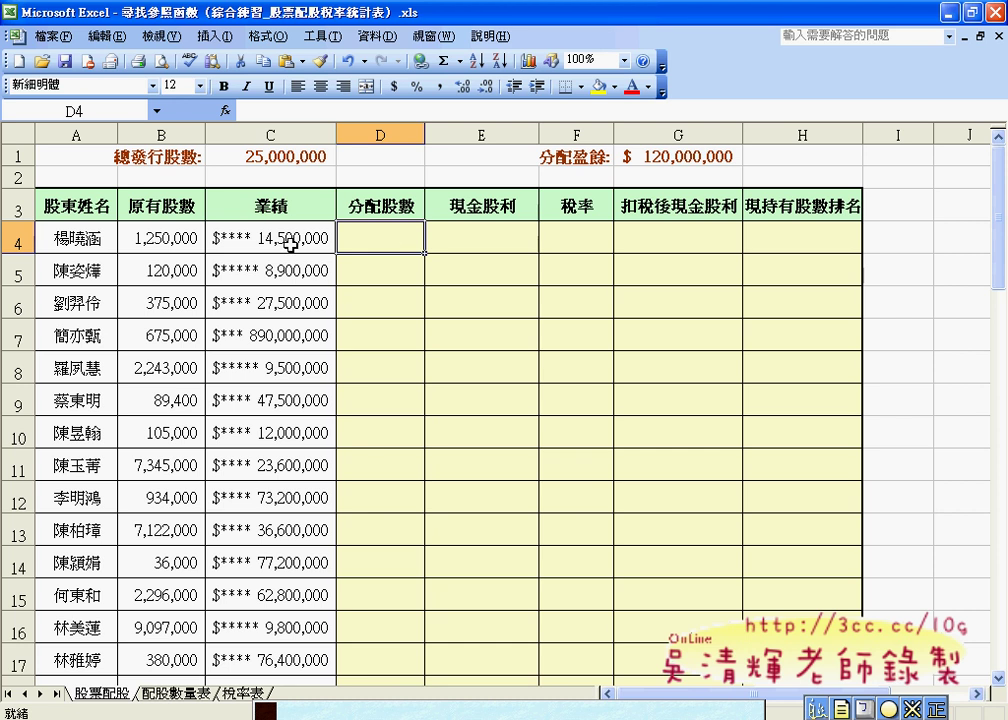
pyautogui.click(180, 693)
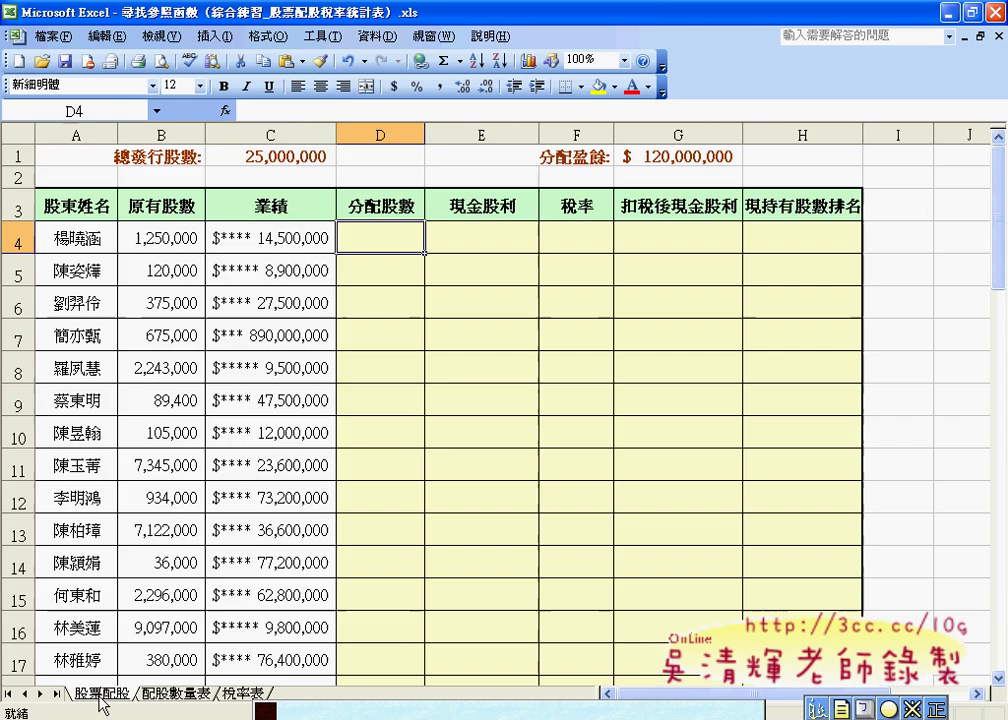
pyautogui.click(100, 695)
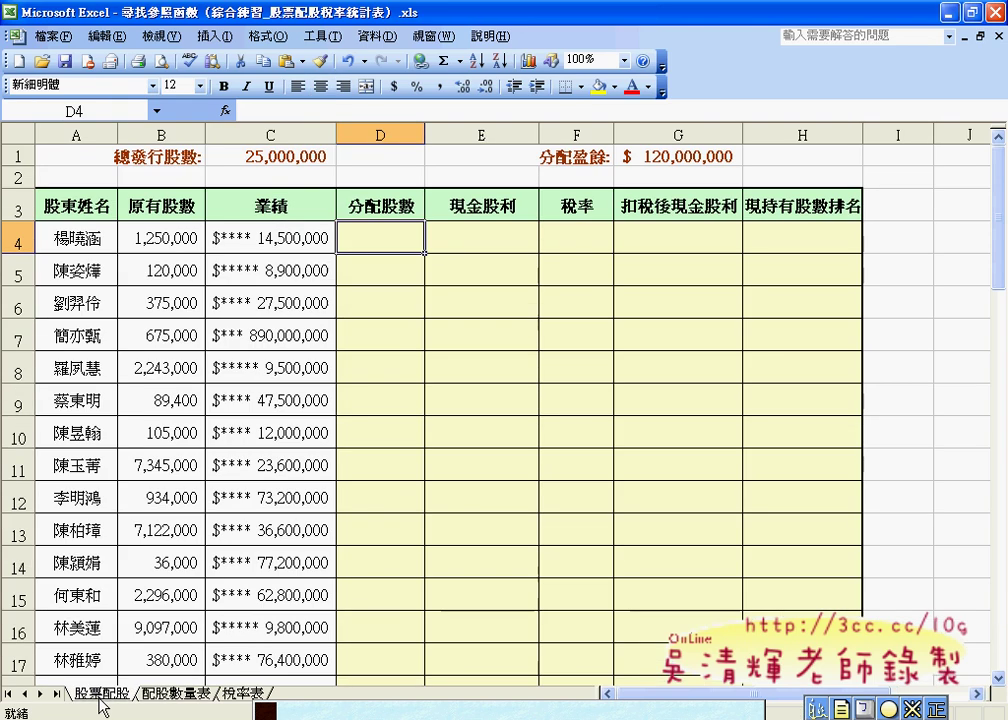
pyautogui.click(172, 693)
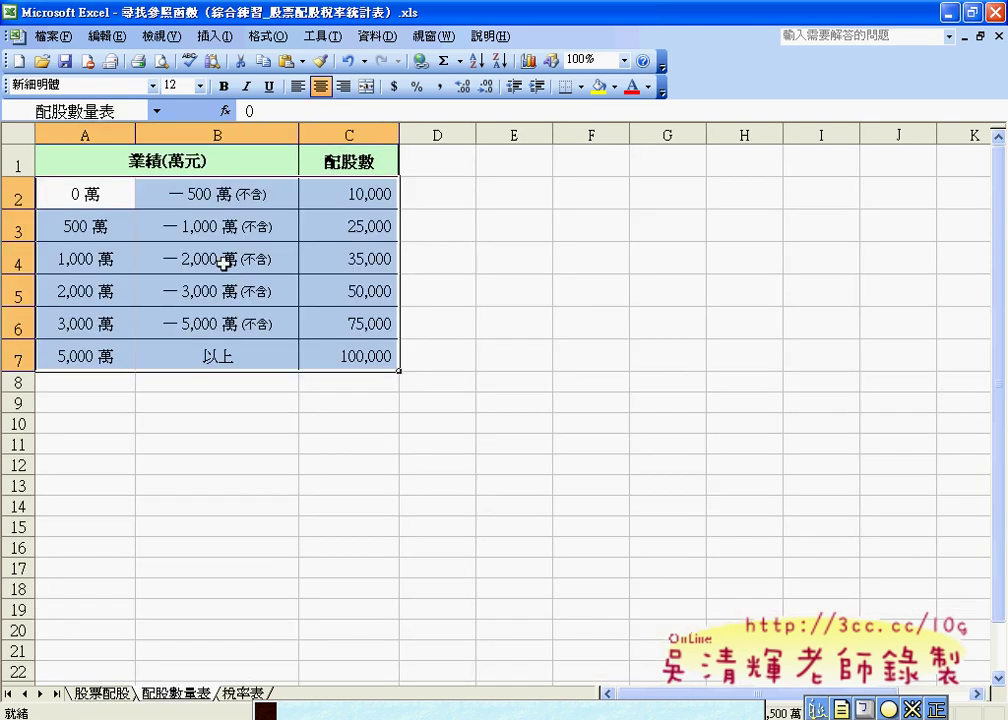
pyautogui.click(105, 694)
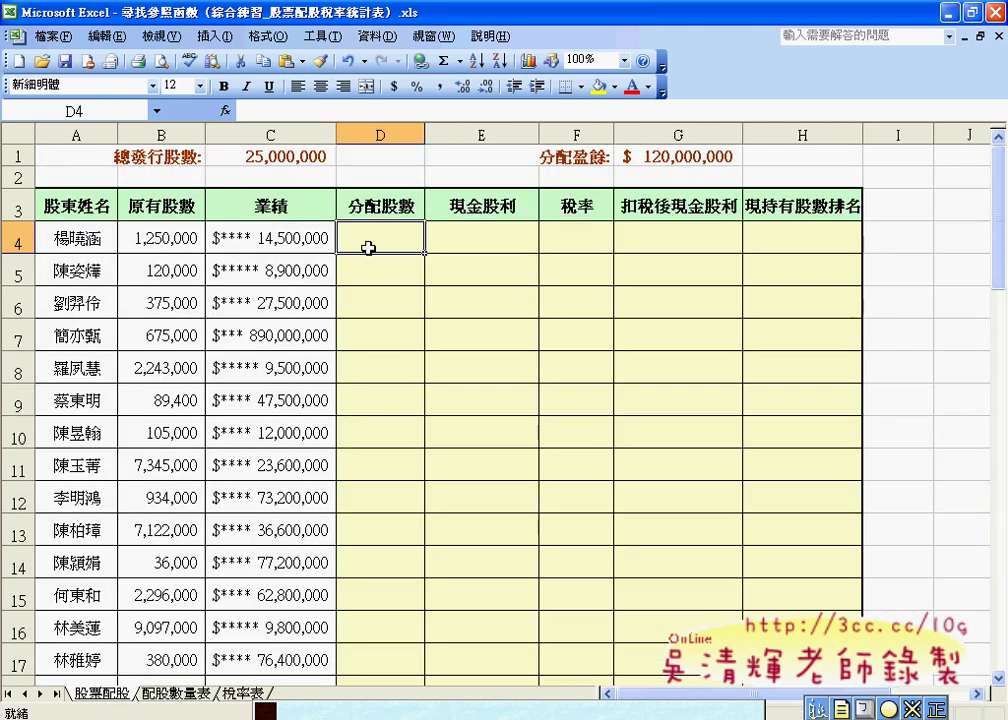
pyautogui.click(225, 110)
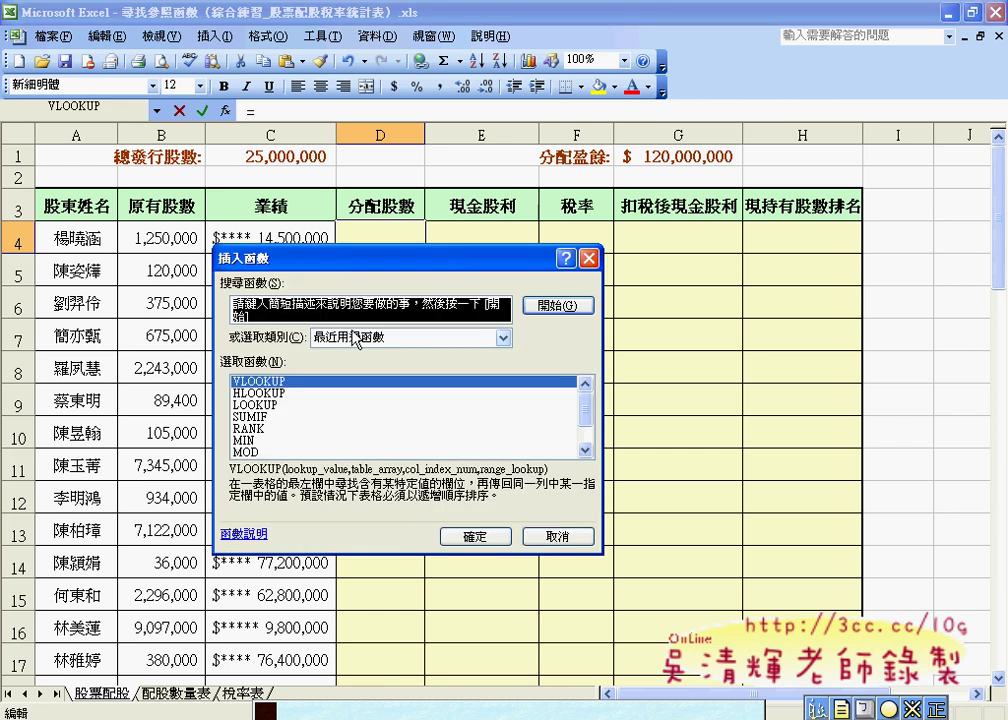
# Step: Start a VLOOKUP with C4 as lookup value, then cancel it so D4 stays empty
pyautogui.click(477, 537)
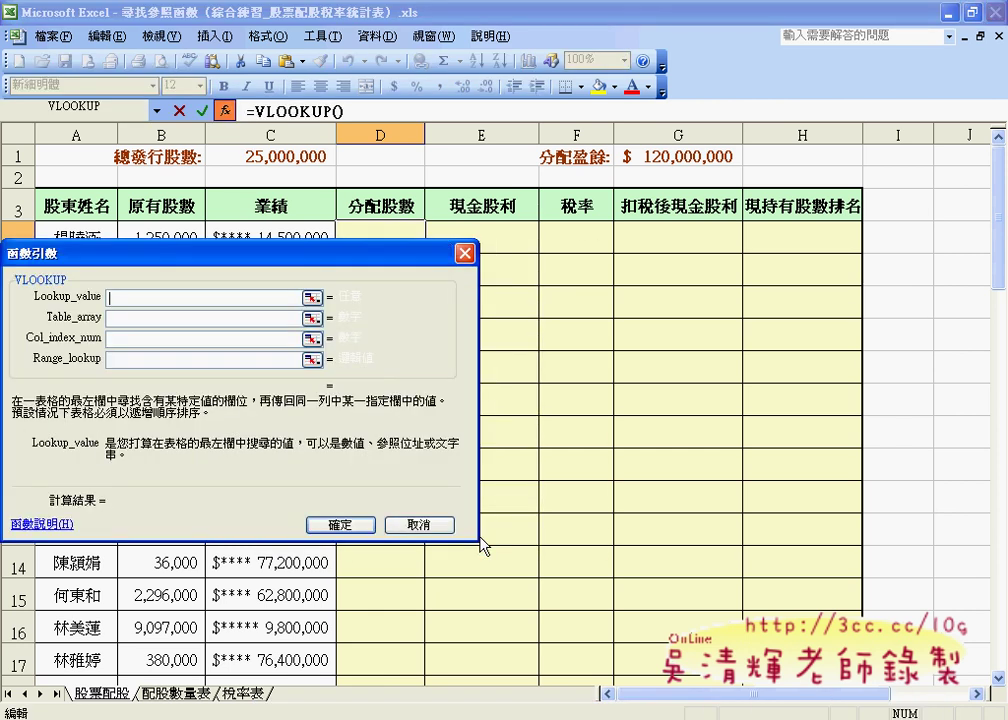
pyautogui.moveTo(308, 255); pyautogui.dragTo(703, 248)
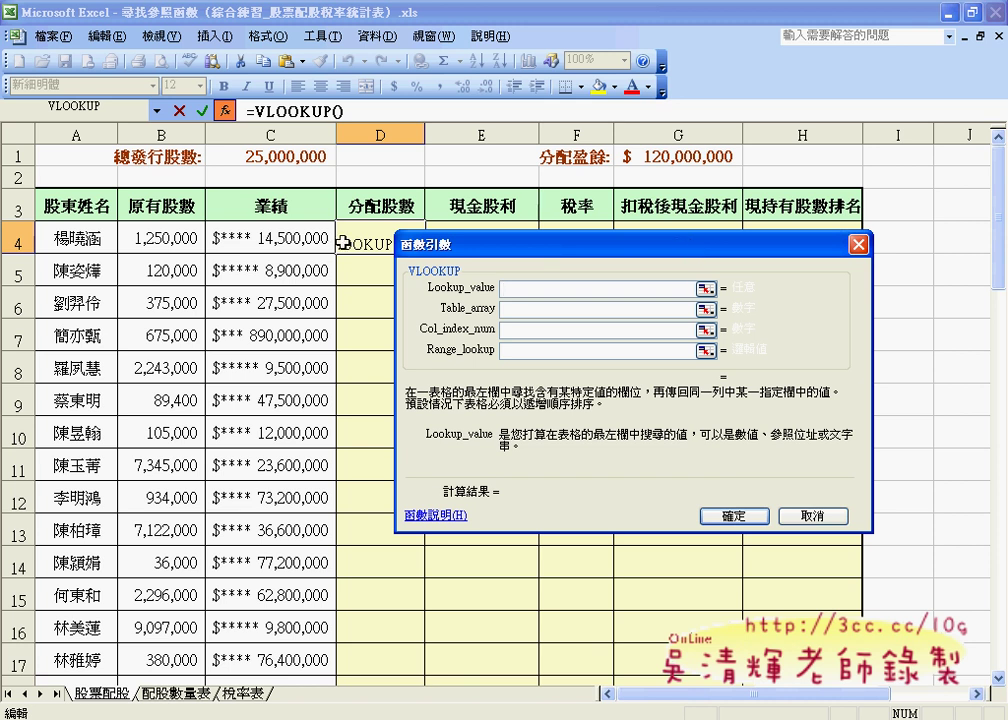
pyautogui.click(284, 240)
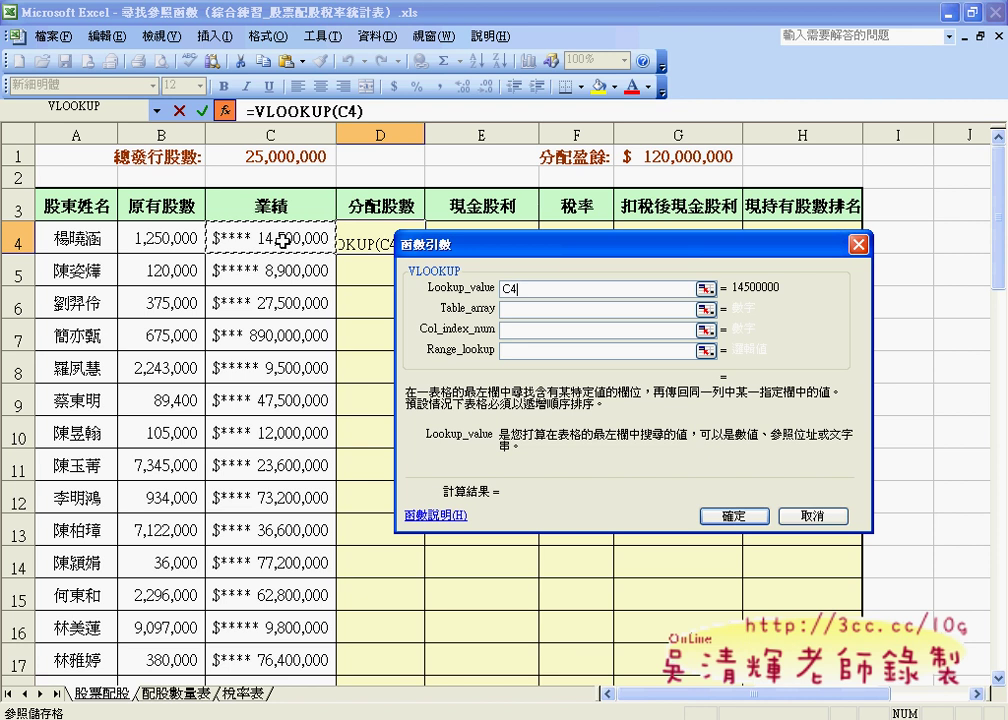
pyautogui.click(805, 516)
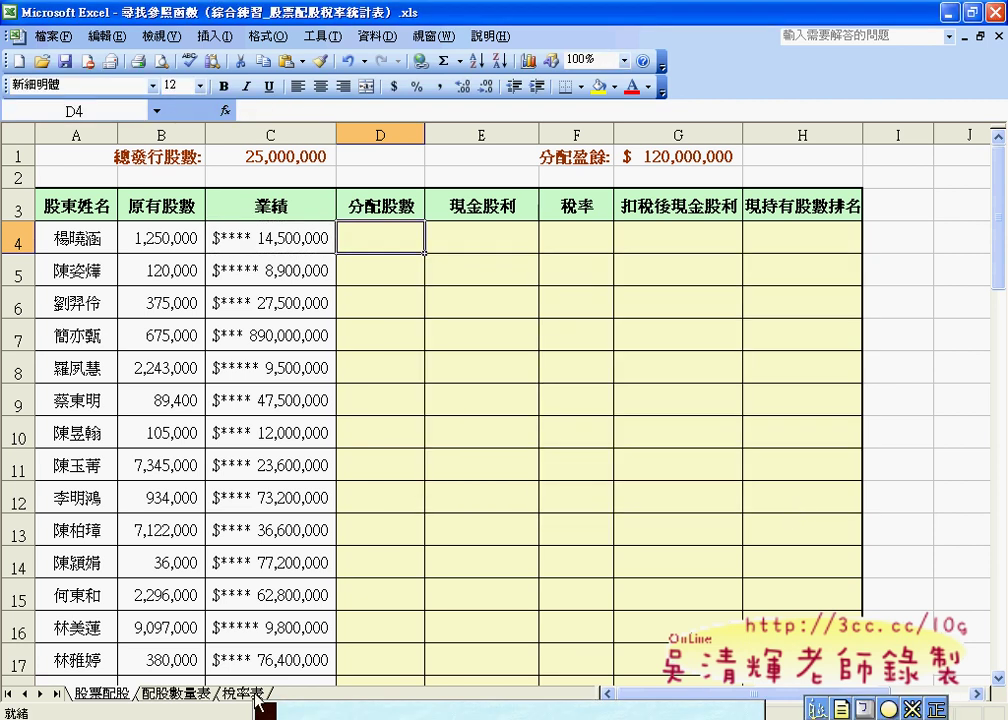
pyautogui.click(188, 700)
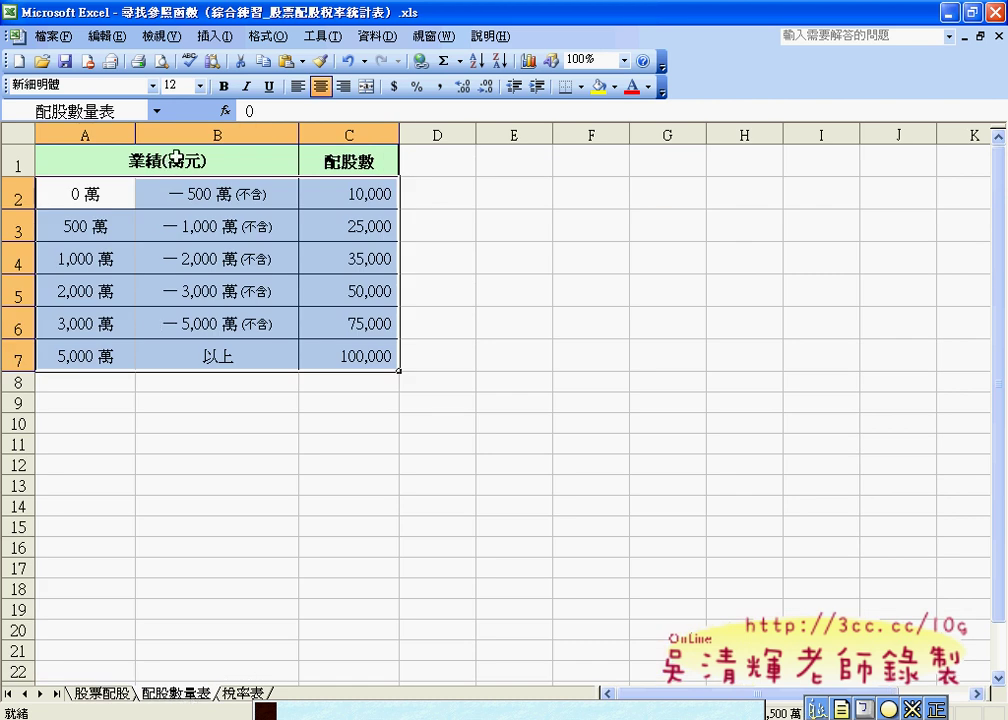
pyautogui.click(100, 692)
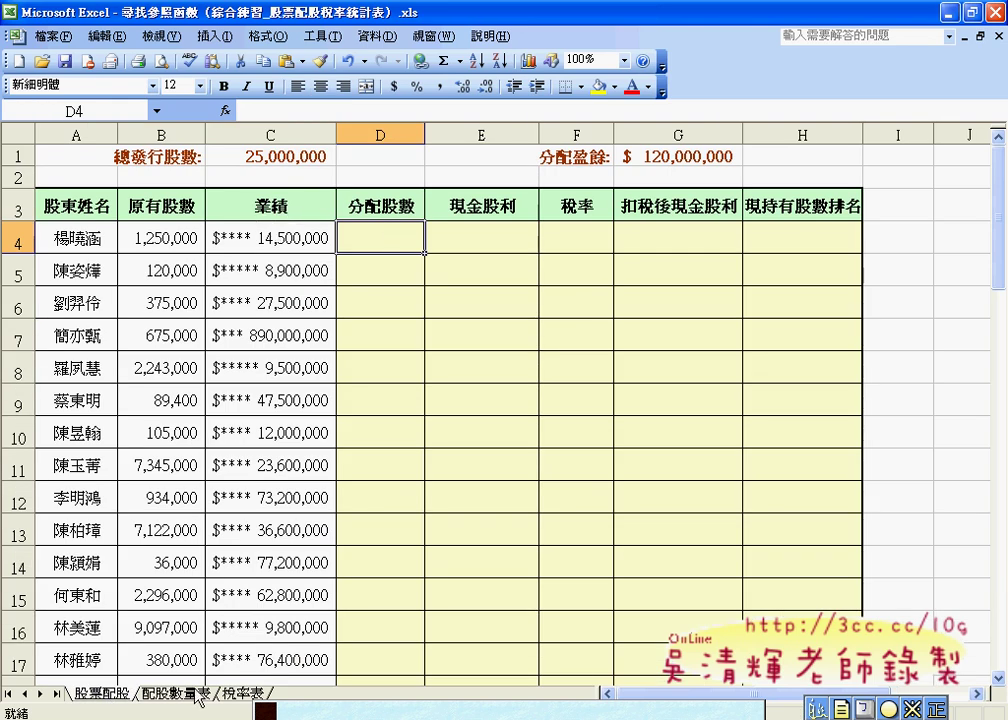
pyautogui.hotkey('ctrl', 'pagedown')
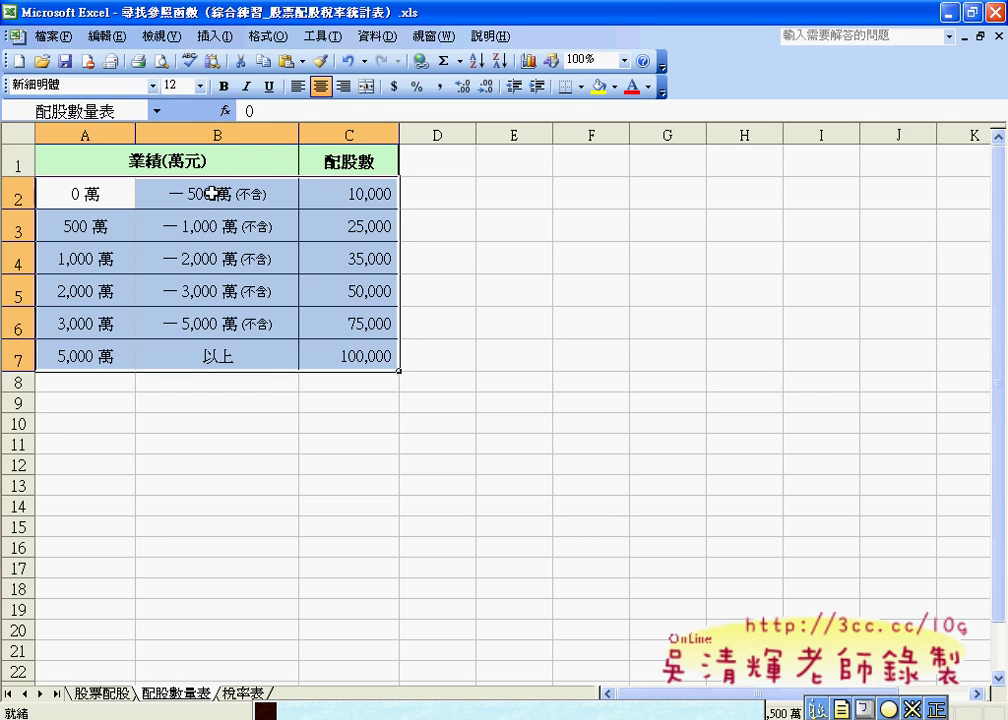
pyautogui.click(105, 693)
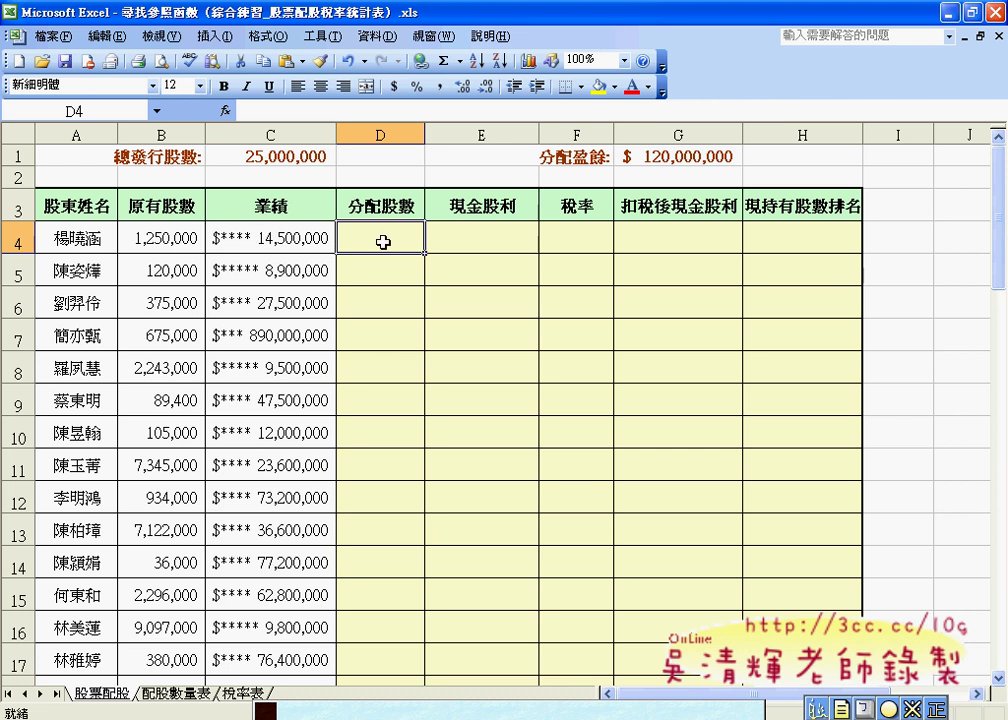
# Step: Restart VLOOKUP in D4 with lookup value C4/10000 and list the defined names for Table_array
pyautogui.click(225, 110)
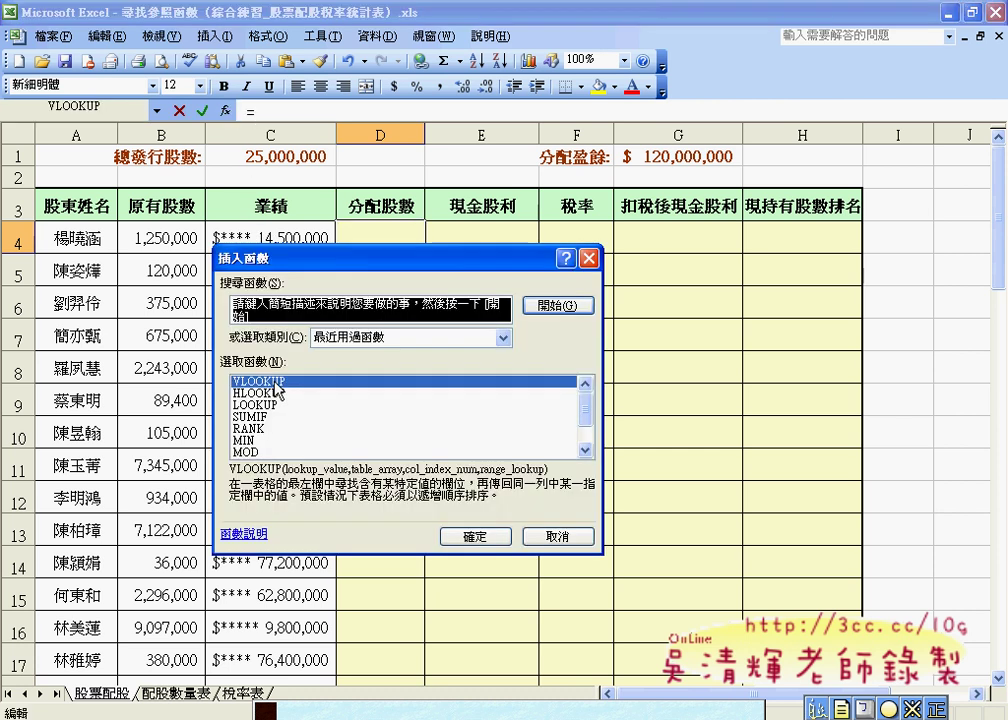
pyautogui.click(410, 538)
pyautogui.moveTo(295, 260); pyautogui.dragTo(720, 281)
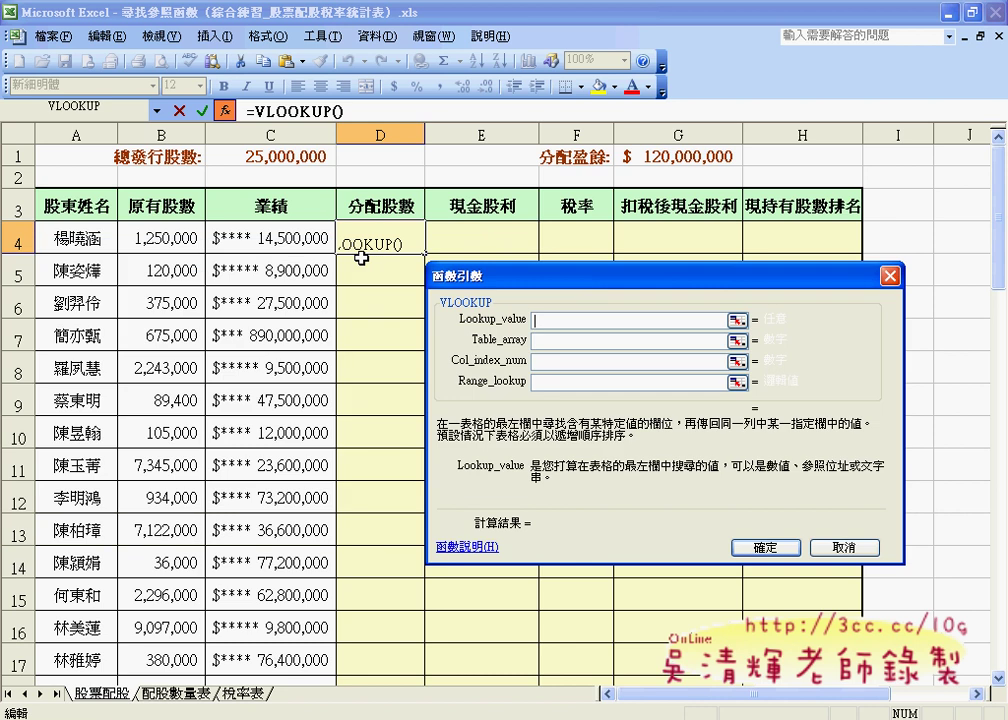
pyautogui.click(270, 238)
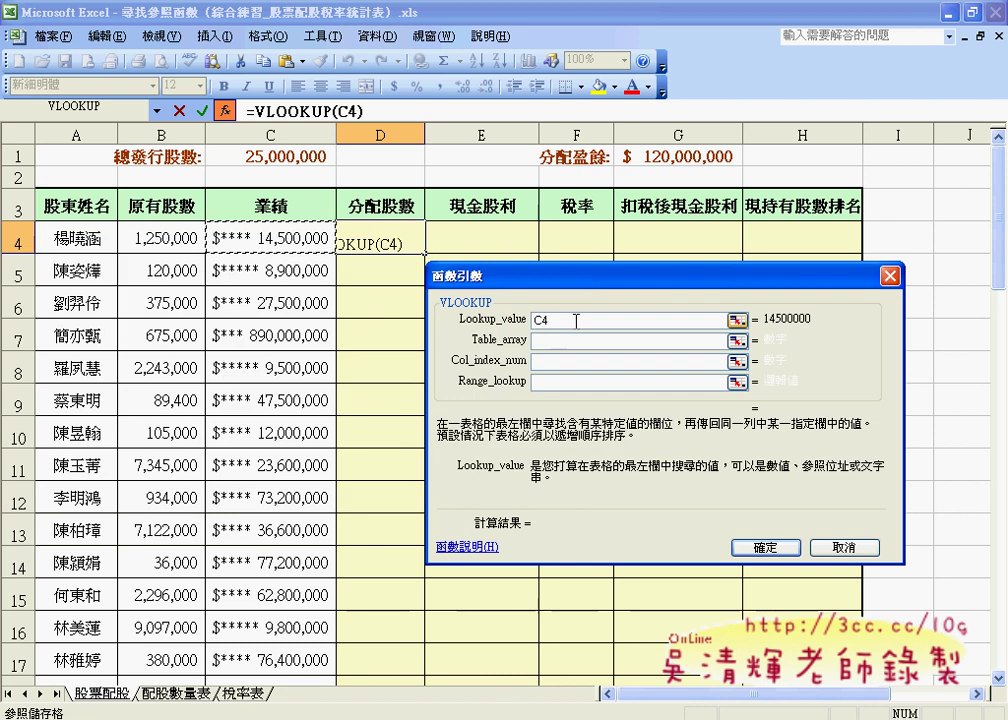
pyautogui.write('/1000')
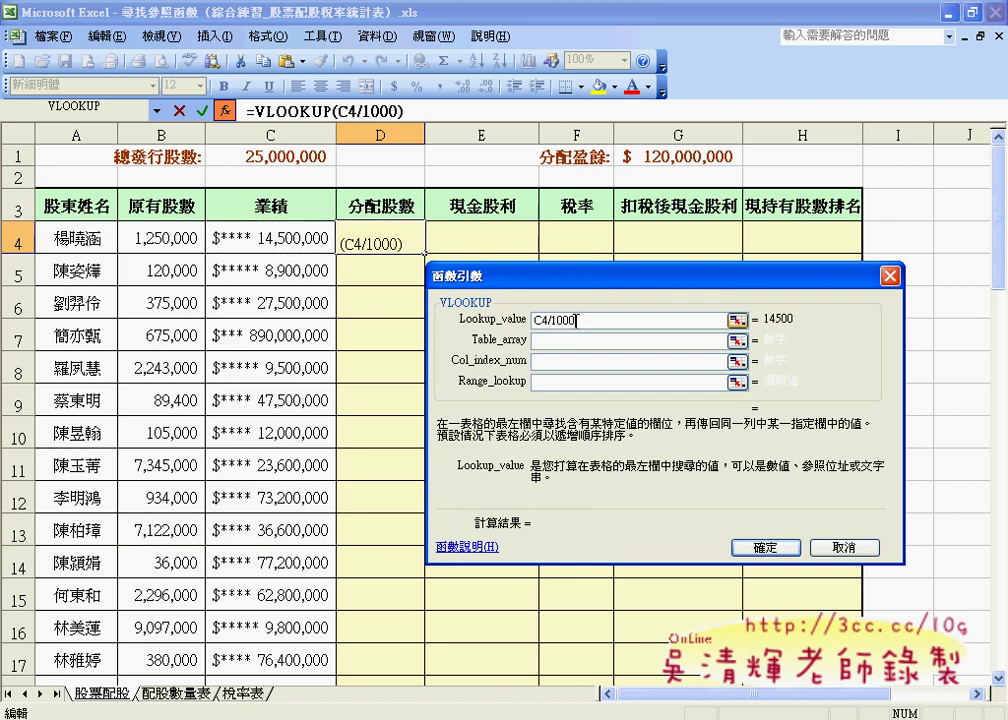
pyautogui.write('0')
pyautogui.click(588, 339)
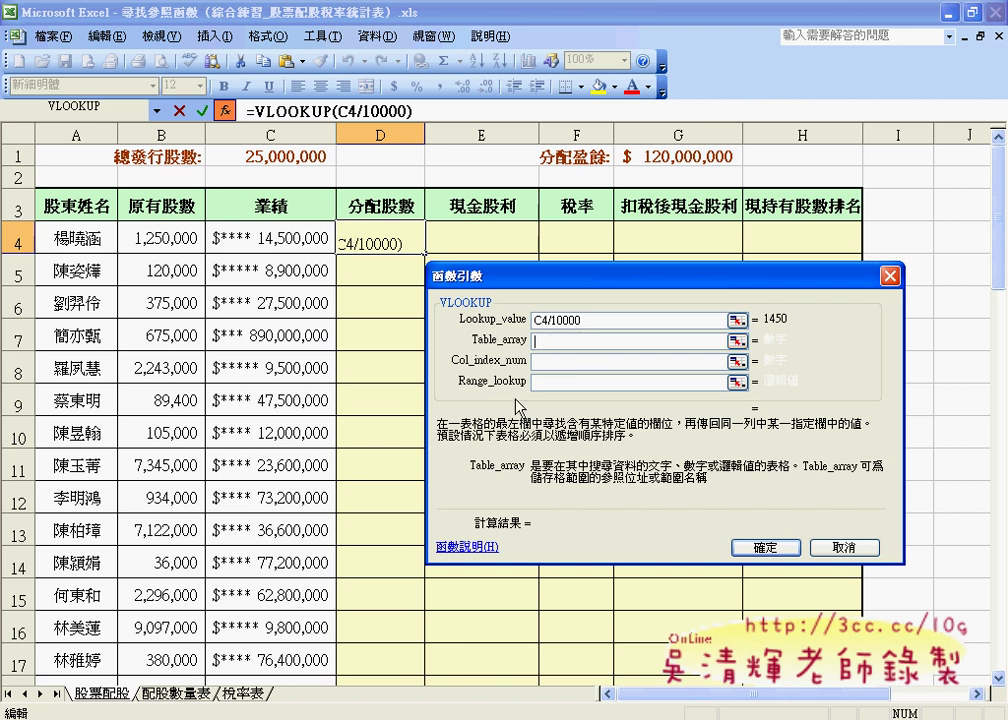
pyautogui.press('F3')
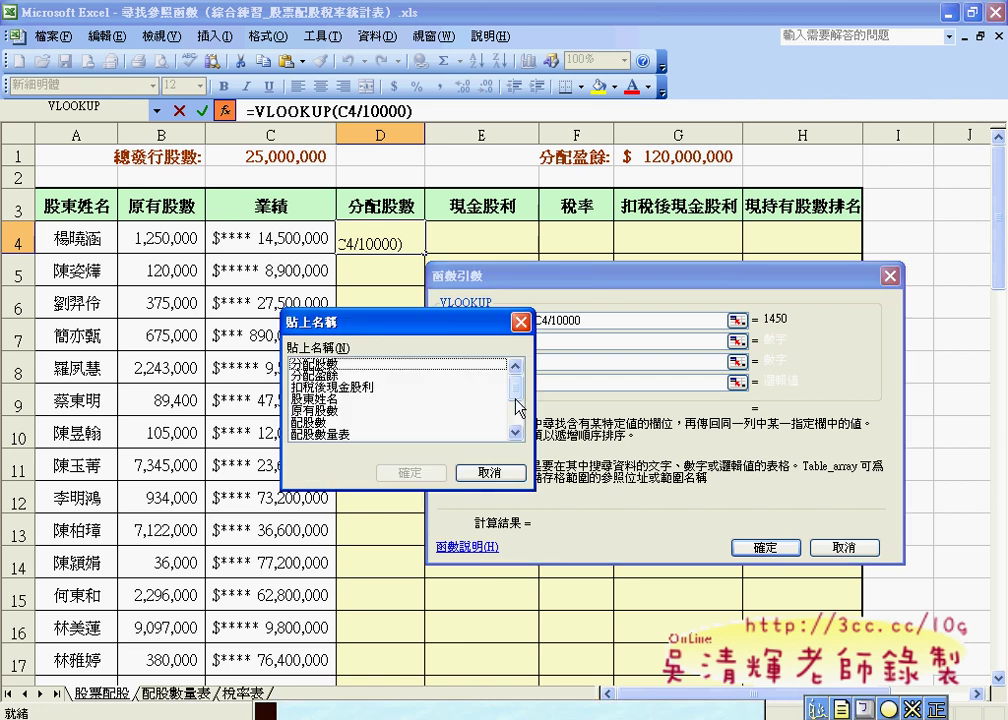
# Step: Finish the VLOOKUP with table 配股數量表, column 3 and match type 1, giving 35,000 shares
pyautogui.click(338, 435)
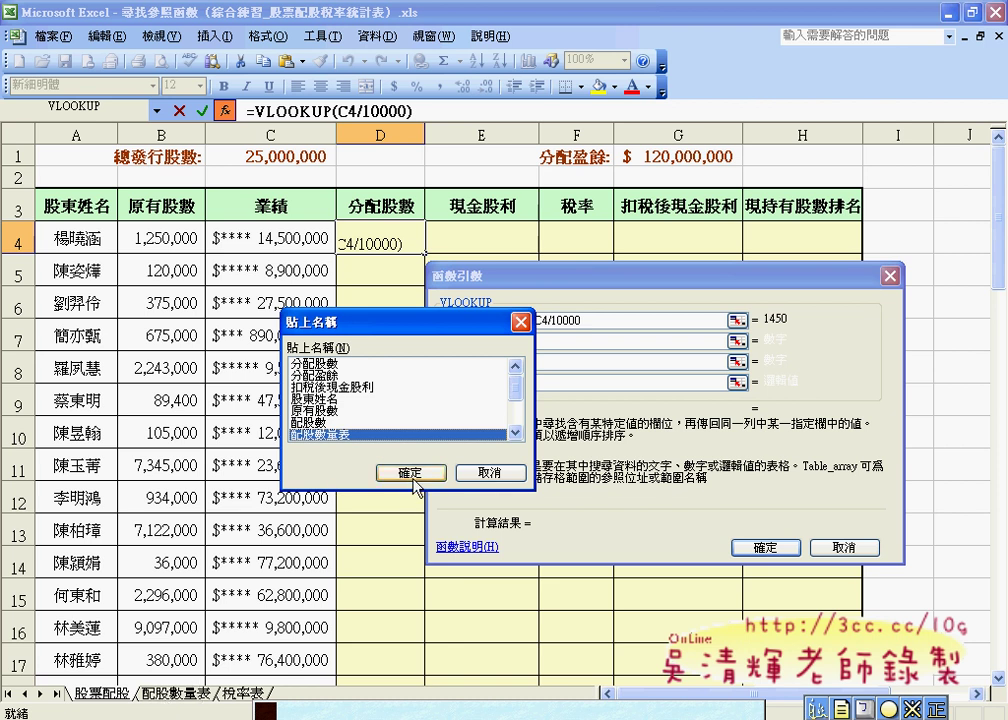
pyautogui.click(412, 474)
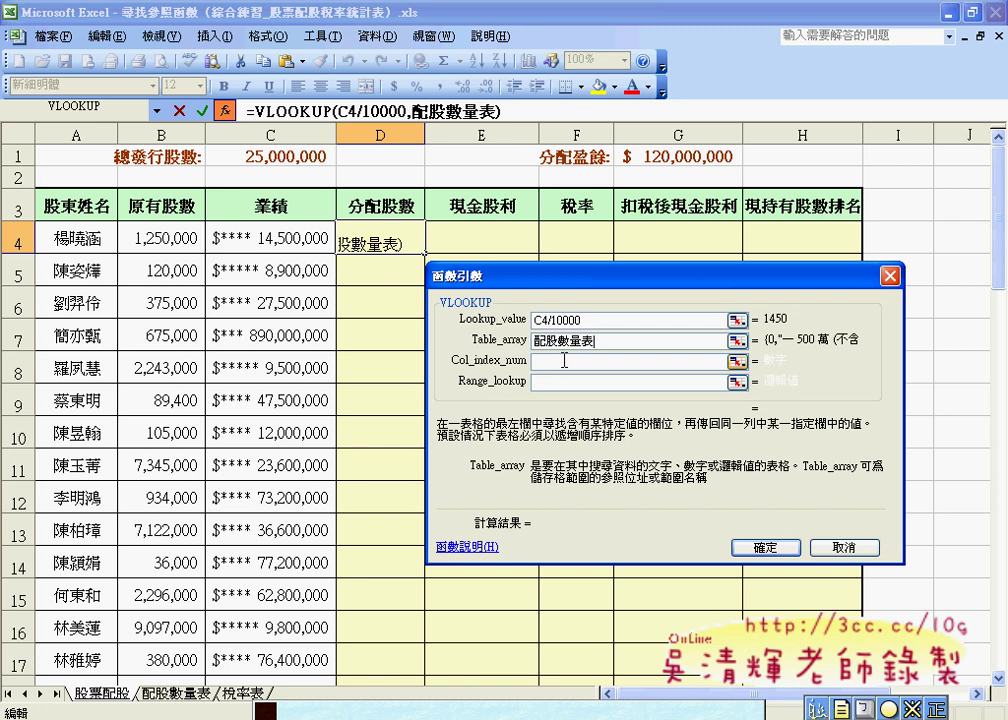
pyautogui.click(588, 362)
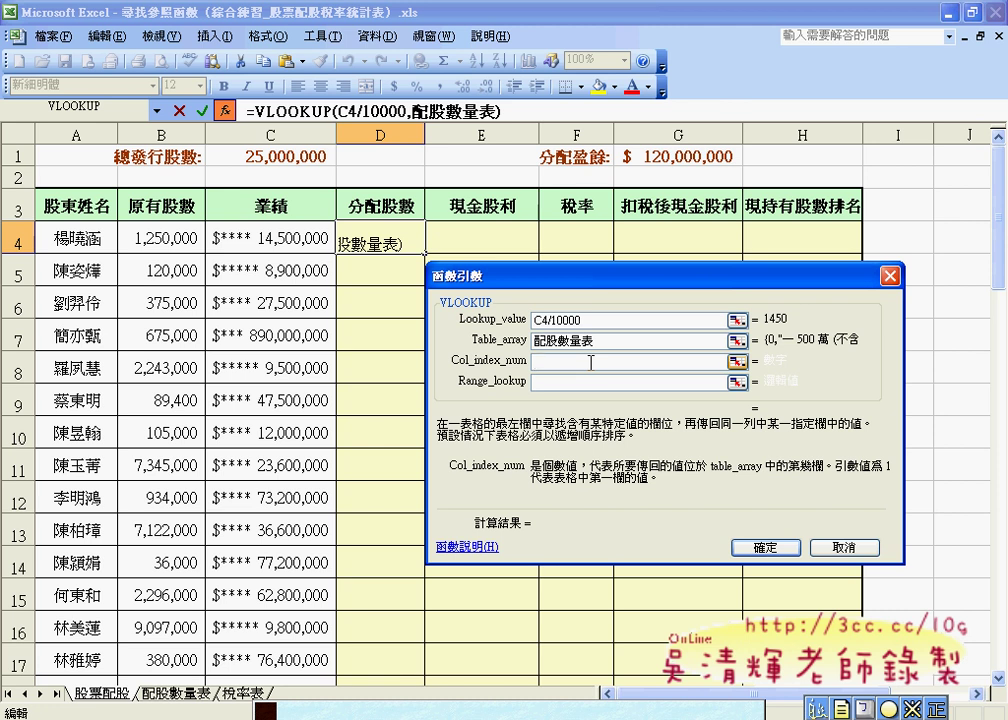
pyautogui.click(176, 692)
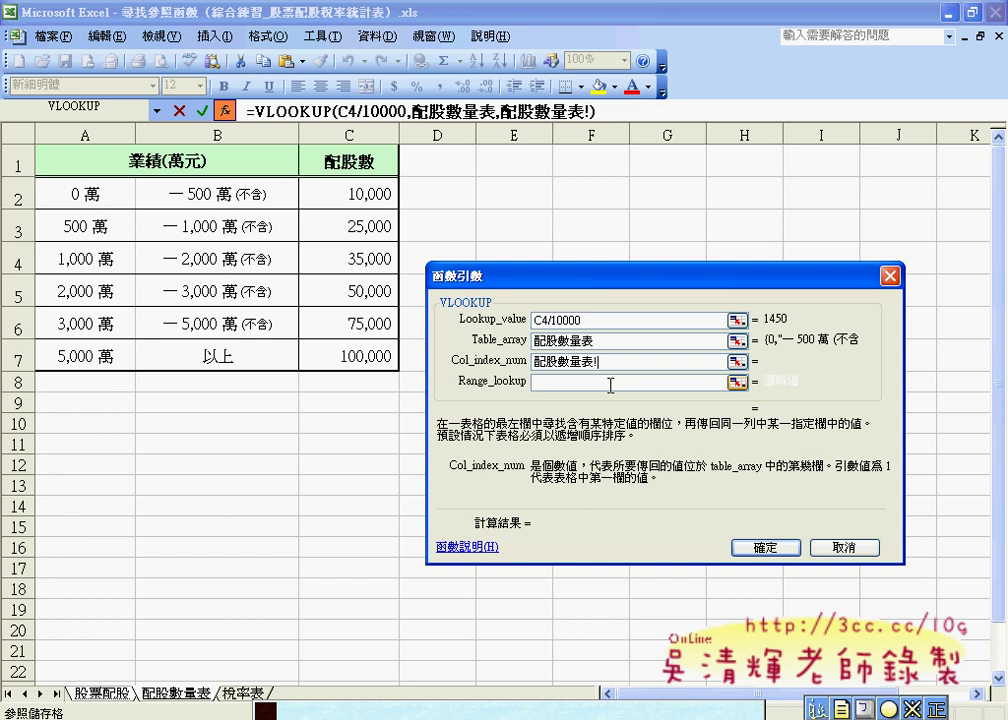
pyautogui.click(110, 692)
pyautogui.moveTo(592, 361); pyautogui.dragTo(535, 362)
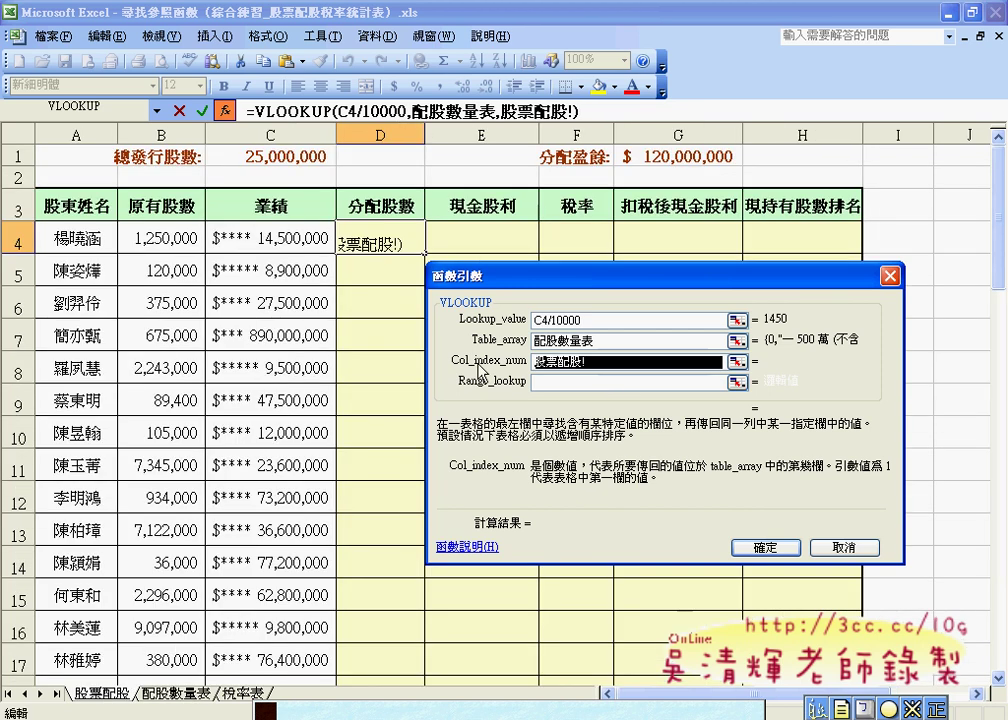
pyautogui.write('3')
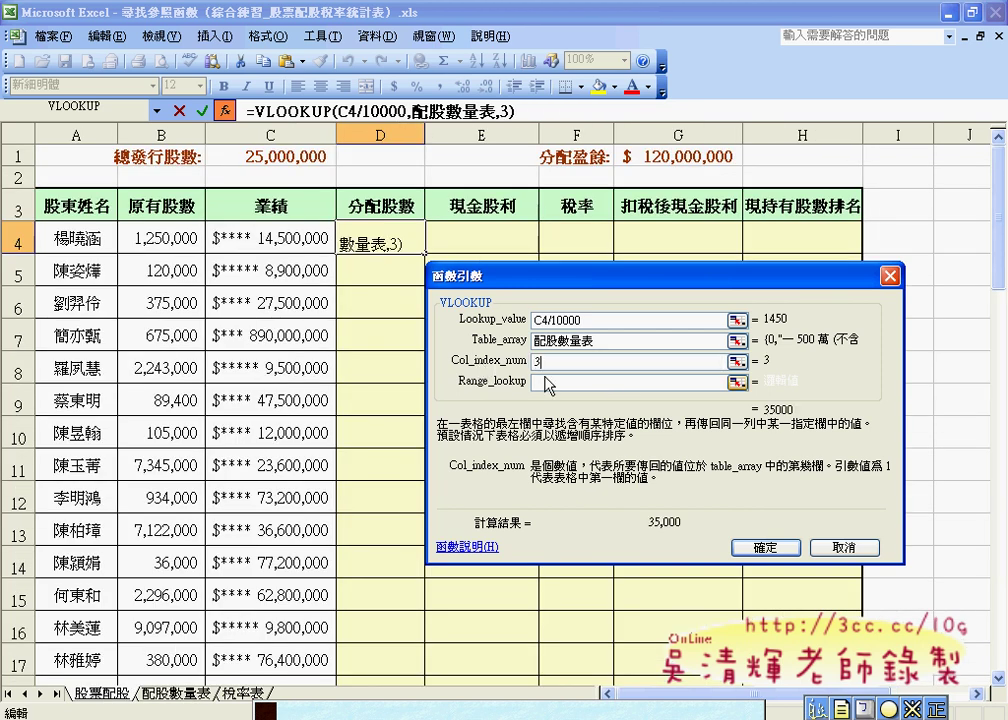
pyautogui.click(548, 382)
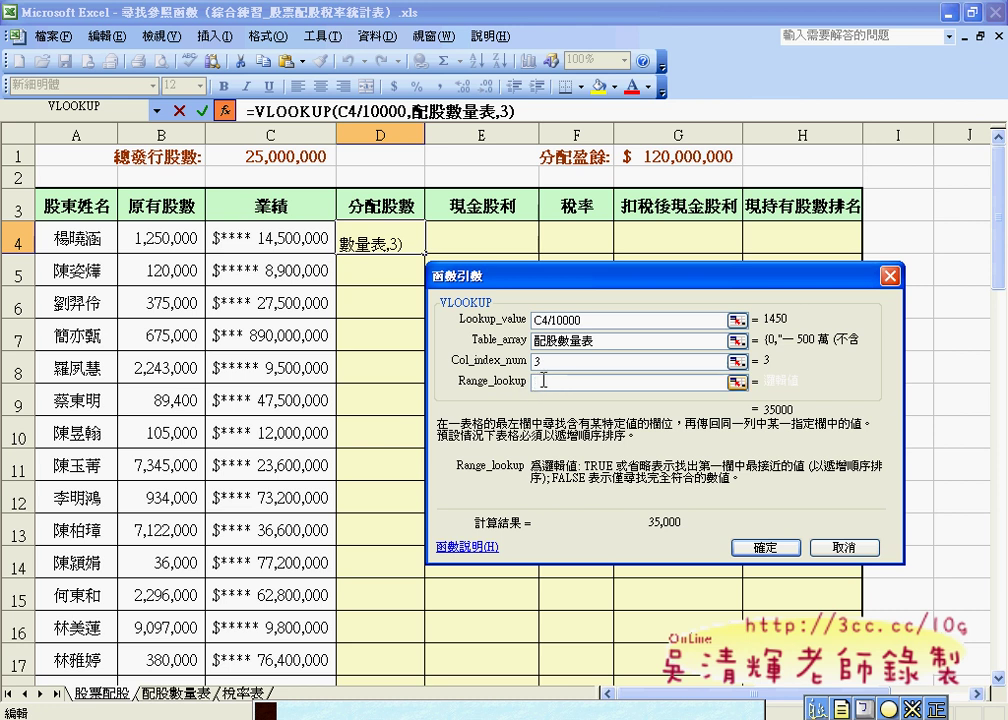
pyautogui.write('1')
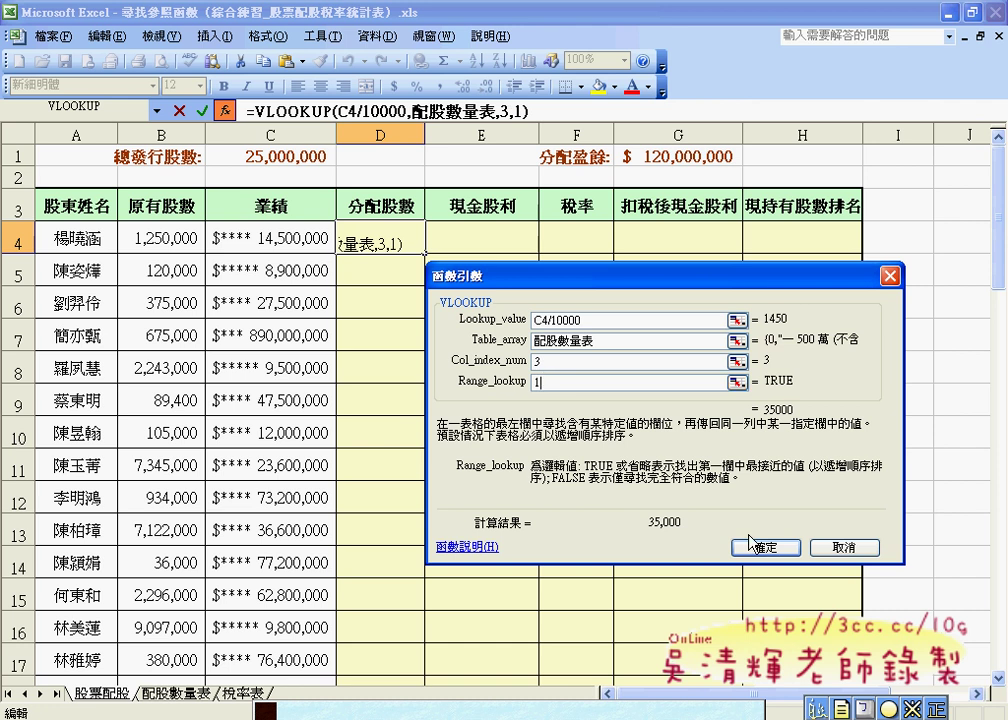
pyautogui.click(752, 543)
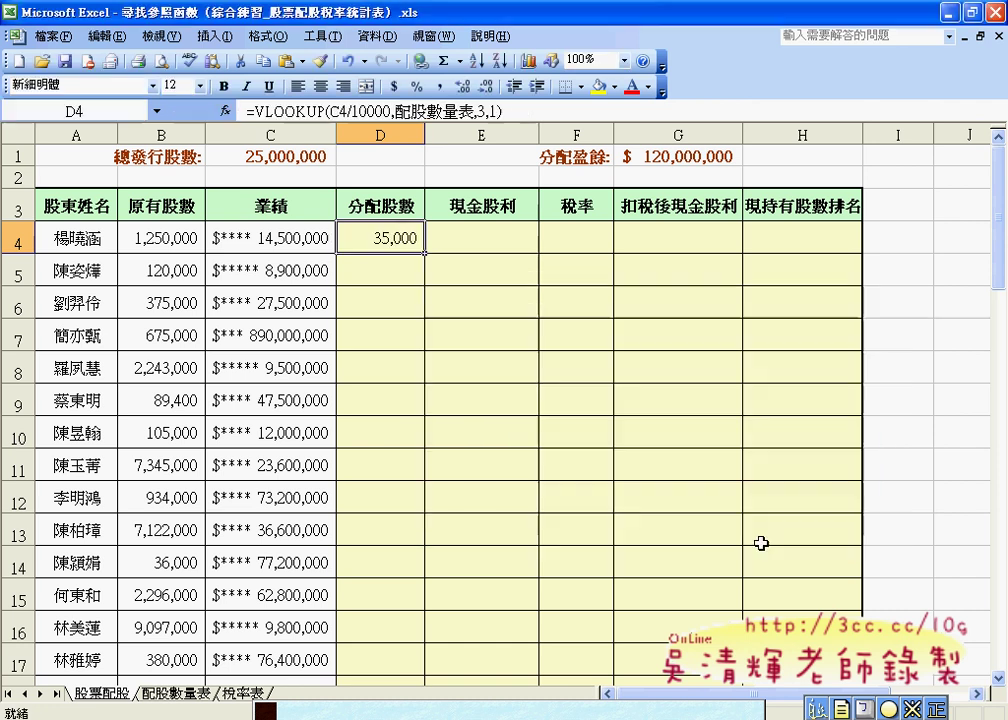
# Step: Fill D4's VLOOKUP down to D17, then select E4 for the cash dividend
pyautogui.doubleClick(424, 256)
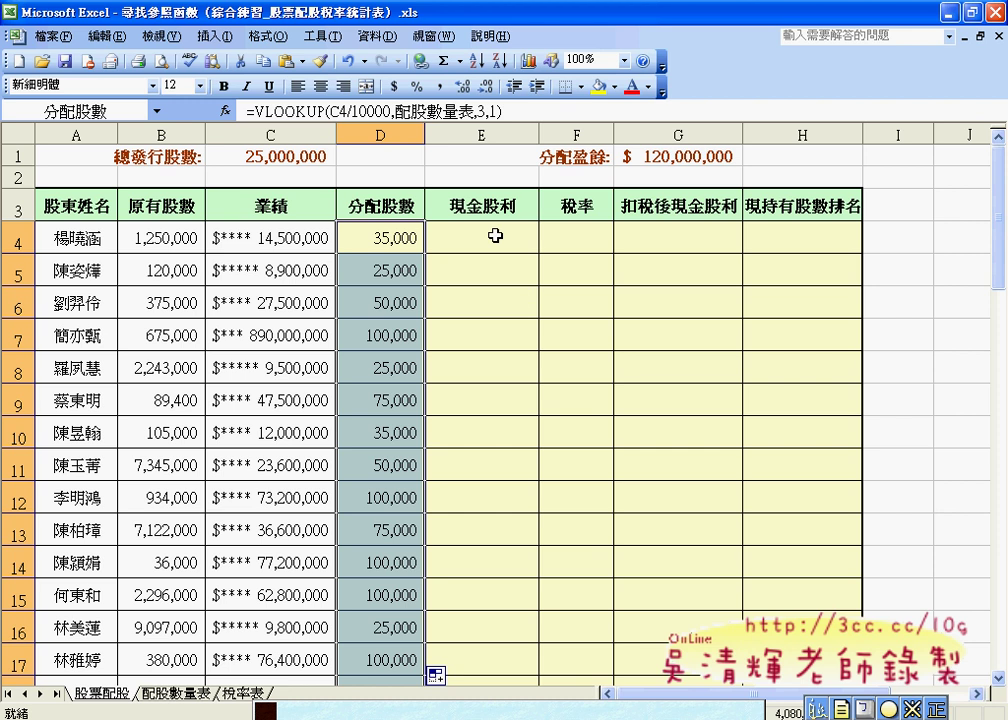
pyautogui.click(495, 236)
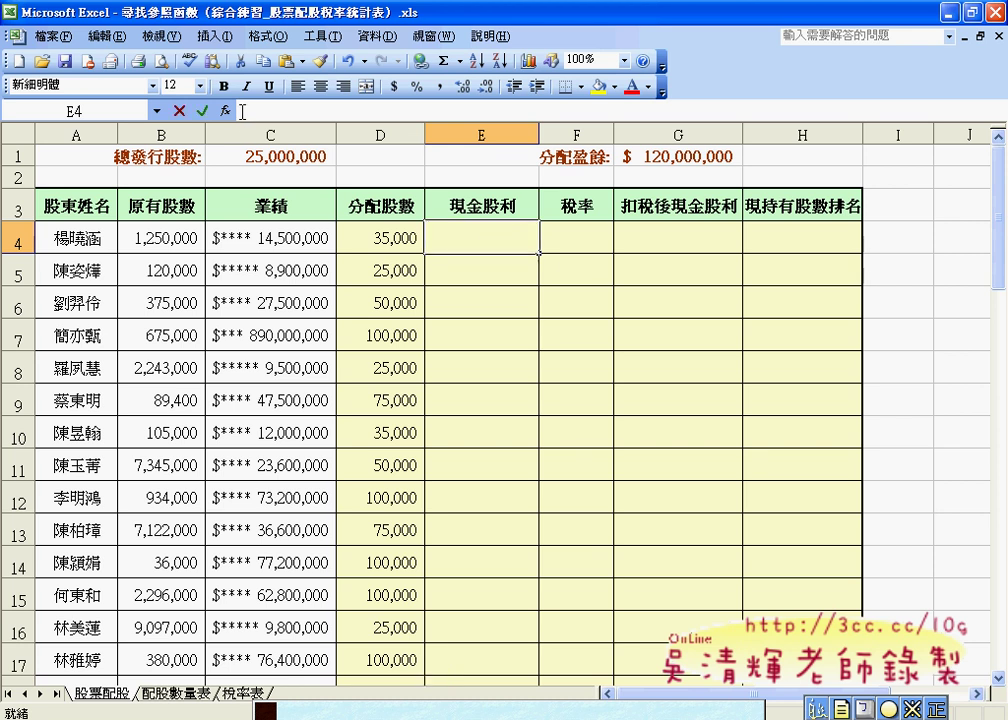
# Step: In E4, begin the formula =原有股數+分配股數 using pasted range names
pyautogui.click(342, 119)
pyautogui.write('-')
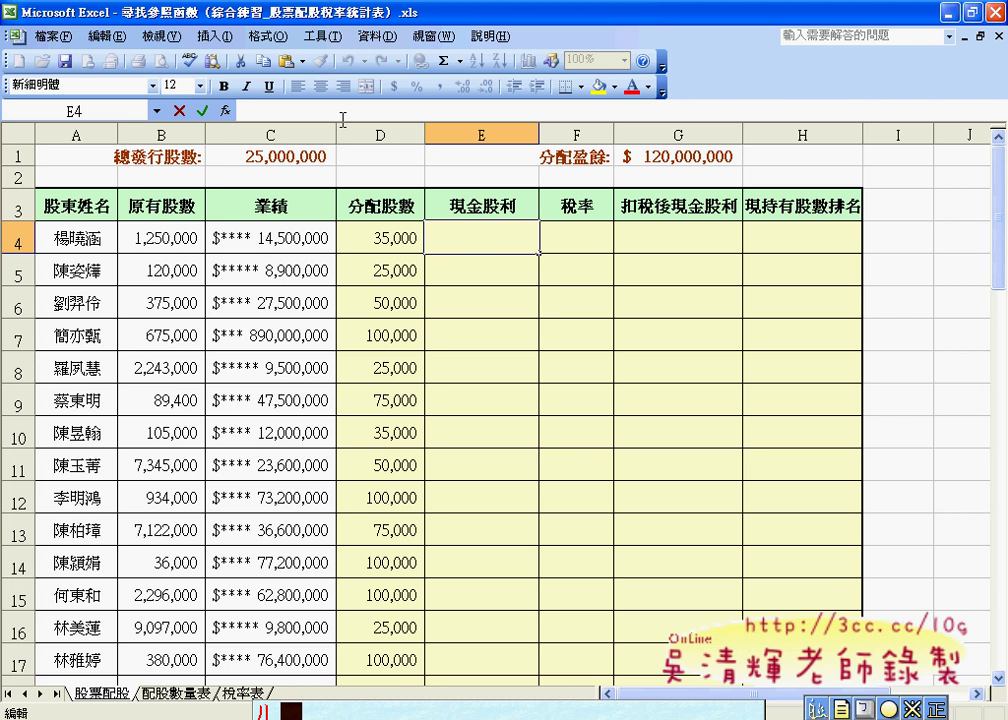
pyautogui.hotkey('ctrl', 'space')
pyautogui.write('=')
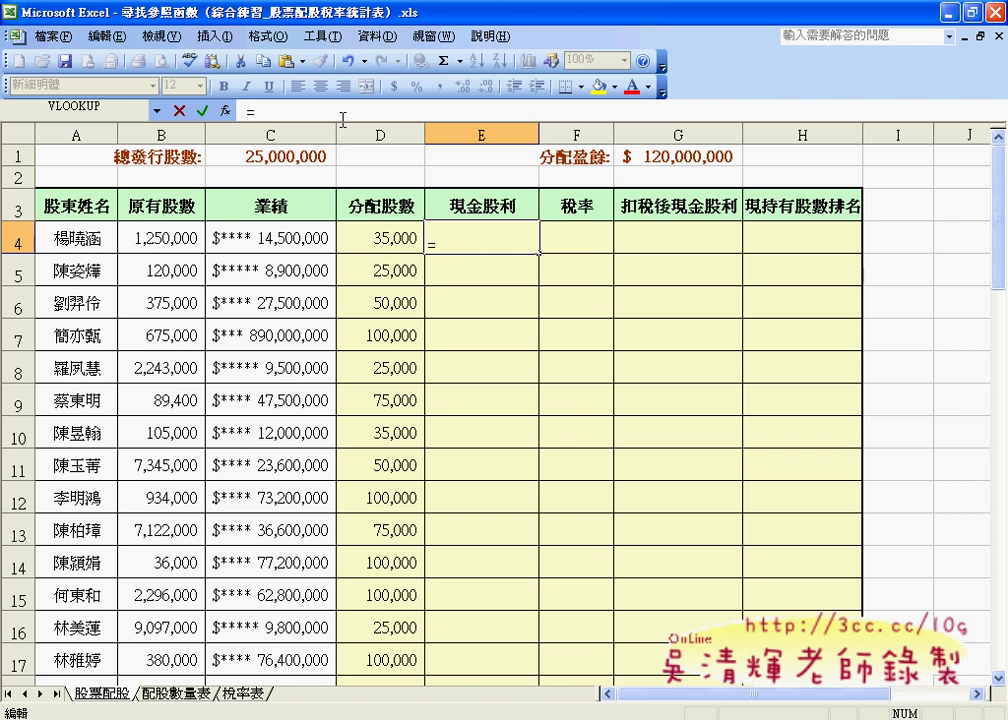
pyautogui.press('F3')
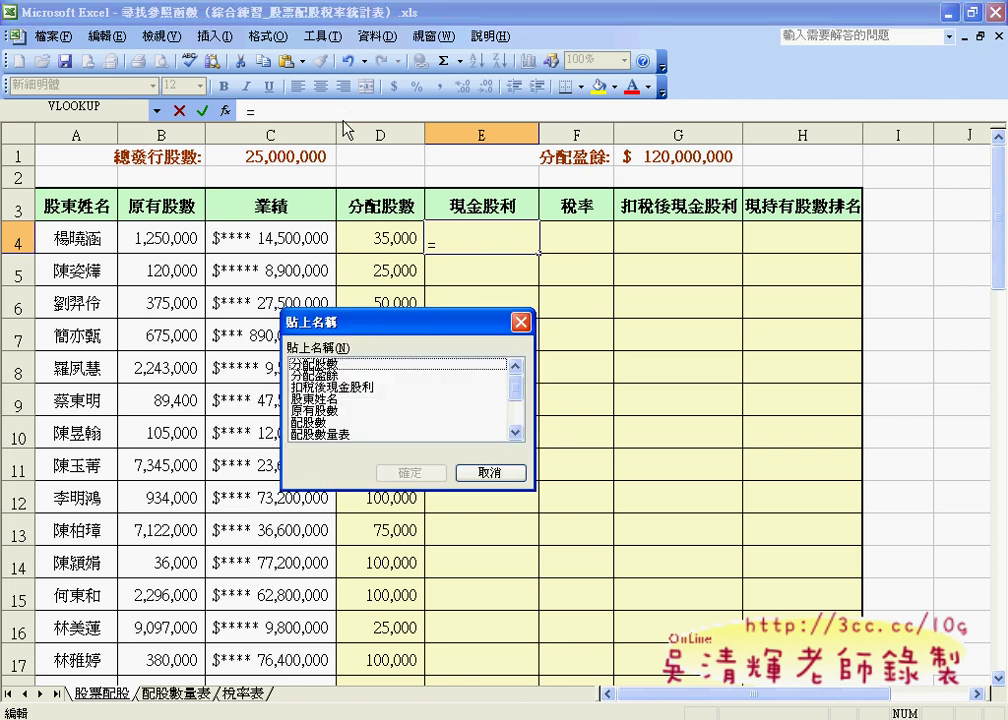
pyautogui.click(470, 410)
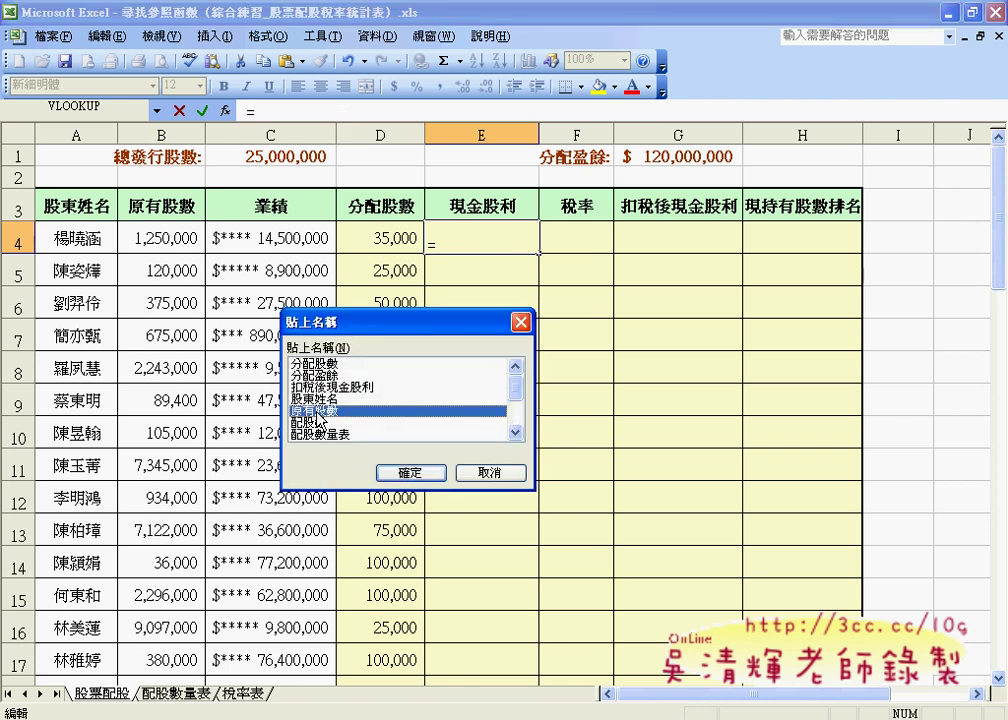
pyautogui.click(403, 470)
pyautogui.write('+')
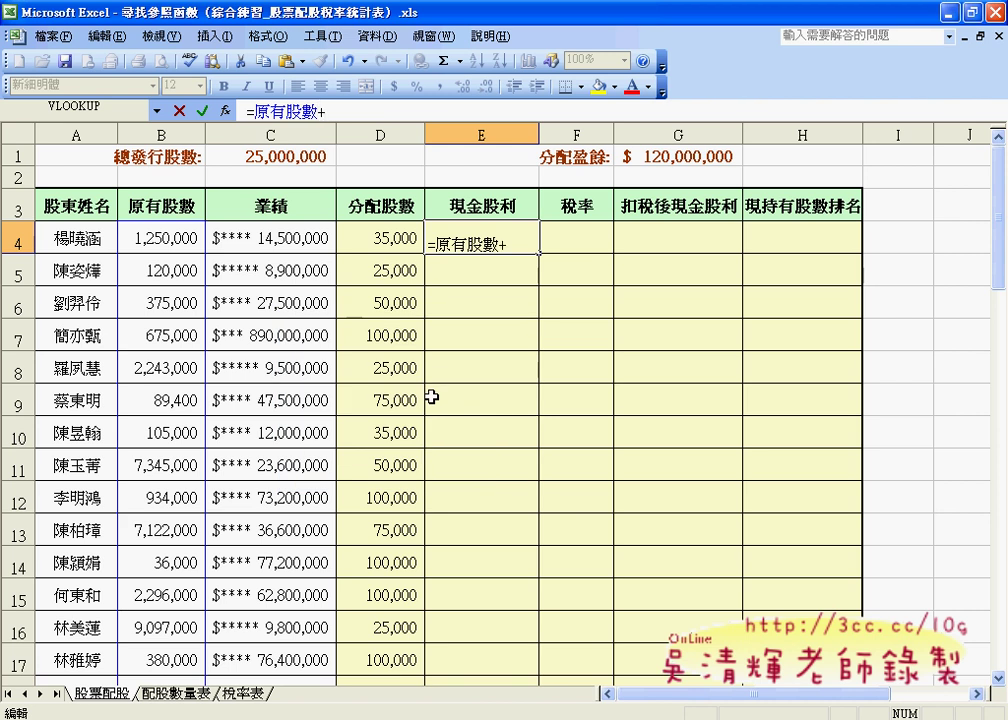
pyautogui.press('F3')
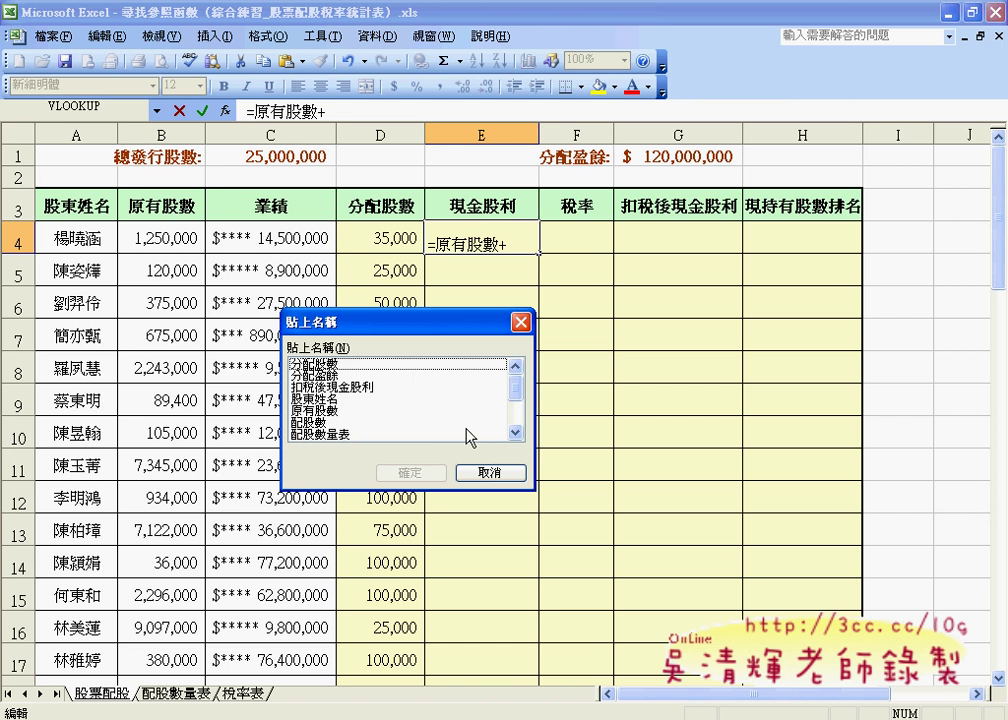
pyautogui.moveTo(518, 394)
pyautogui.mouseDown()
pyautogui.moveTo(519, 408)
pyautogui.moveTo(517, 382)
pyautogui.mouseUp()
pyautogui.click(320, 365)
pyautogui.click(412, 472)
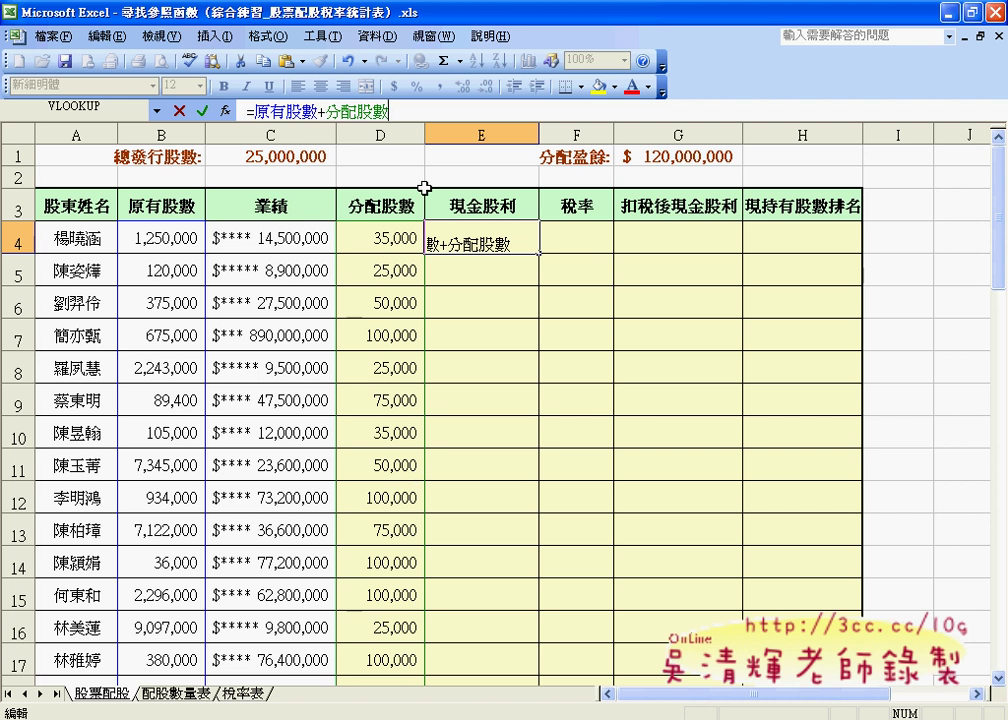
# Step: Append /總發行股數*分配盈餘 to the formula from the defined names
pyautogui.write('/')
pyautogui.press('F3')
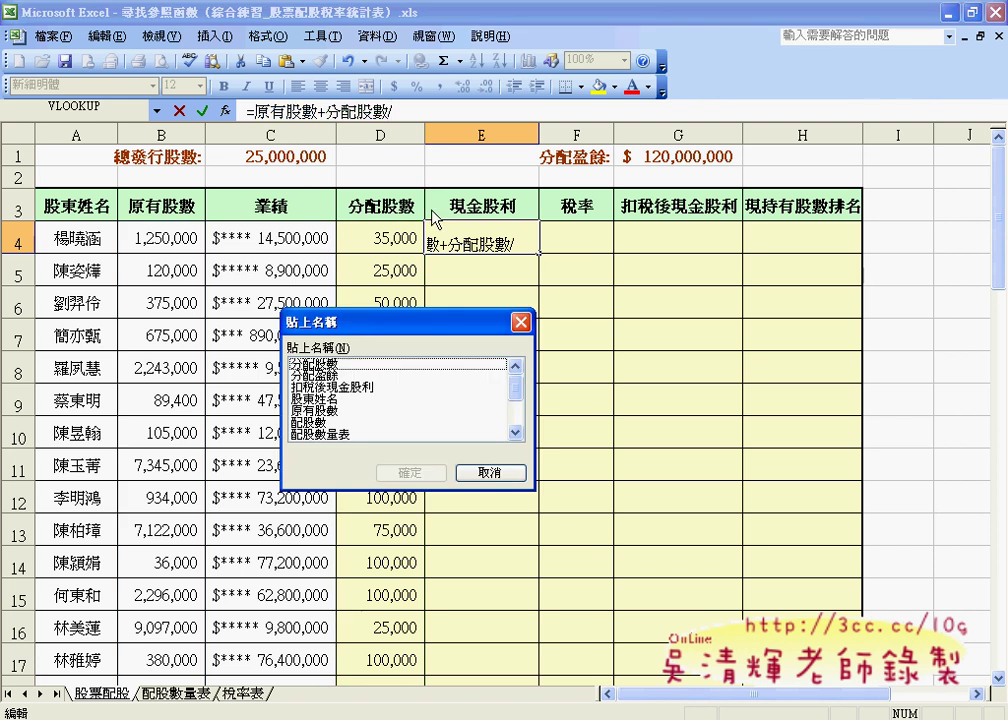
pyautogui.click(515, 432)
pyautogui.click(515, 432)
pyautogui.click(515, 432)
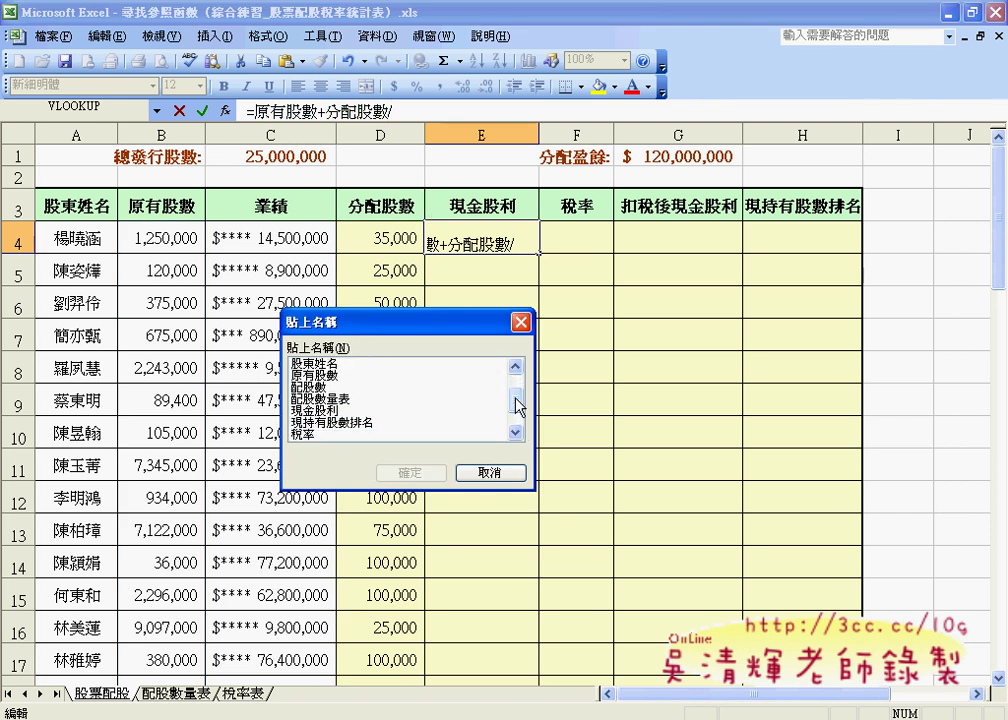
pyautogui.moveTo(517, 405)
pyautogui.mouseDown()
pyautogui.moveTo(517, 395)
pyautogui.moveTo(518, 426)
pyautogui.mouseUp()
pyautogui.click(320, 434)
pyautogui.click(440, 472)
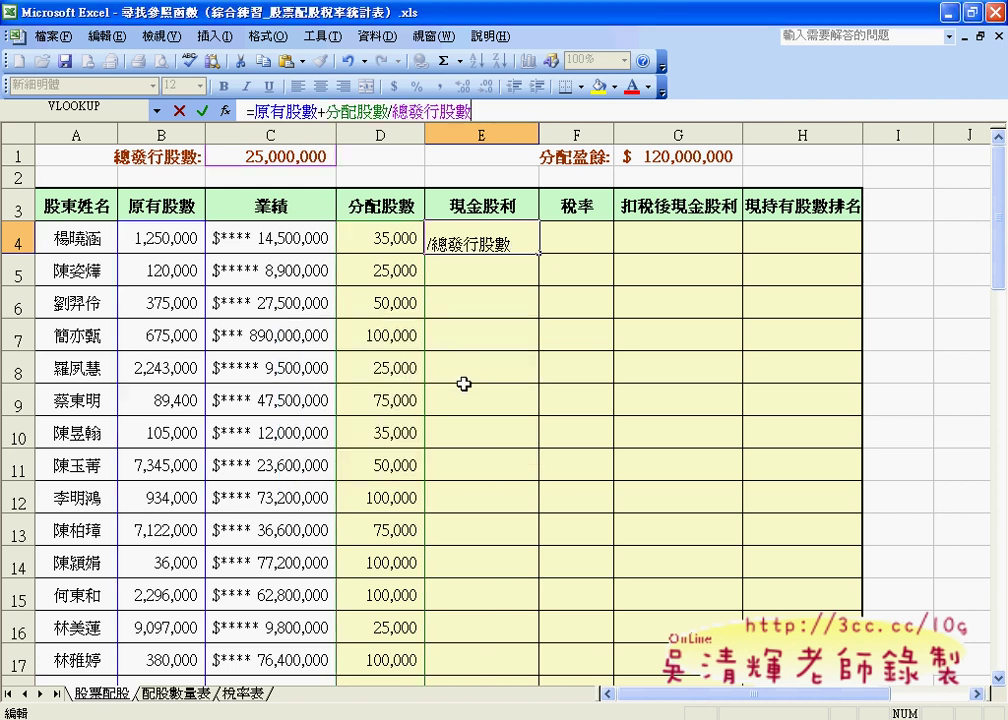
pyautogui.write('*')
pyautogui.press('F3')
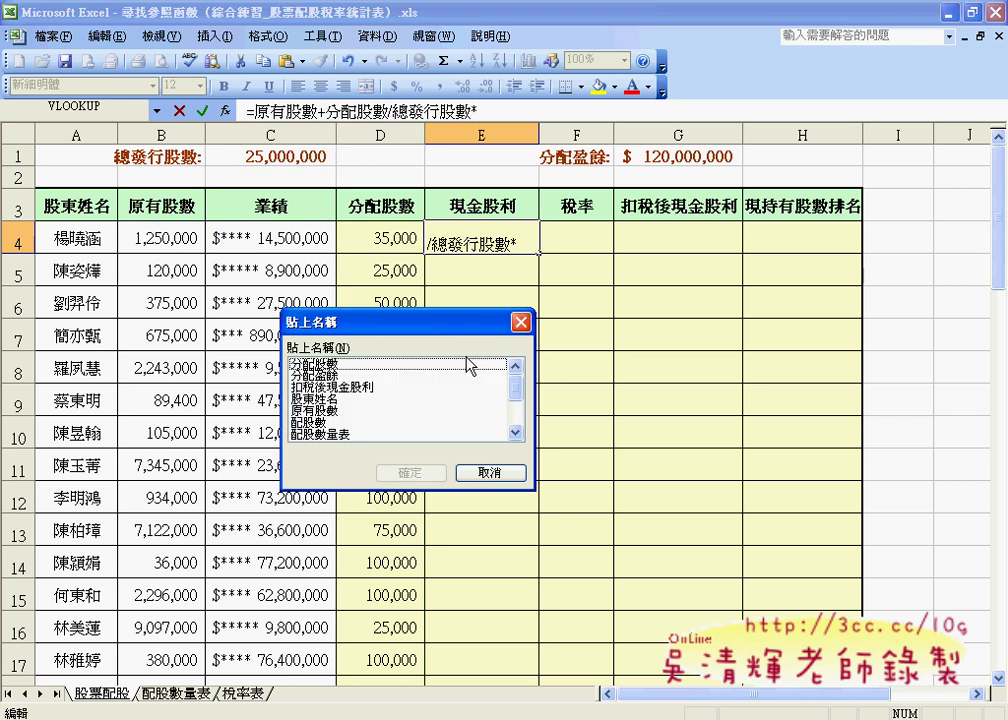
pyautogui.click(469, 376)
pyautogui.click(418, 472)
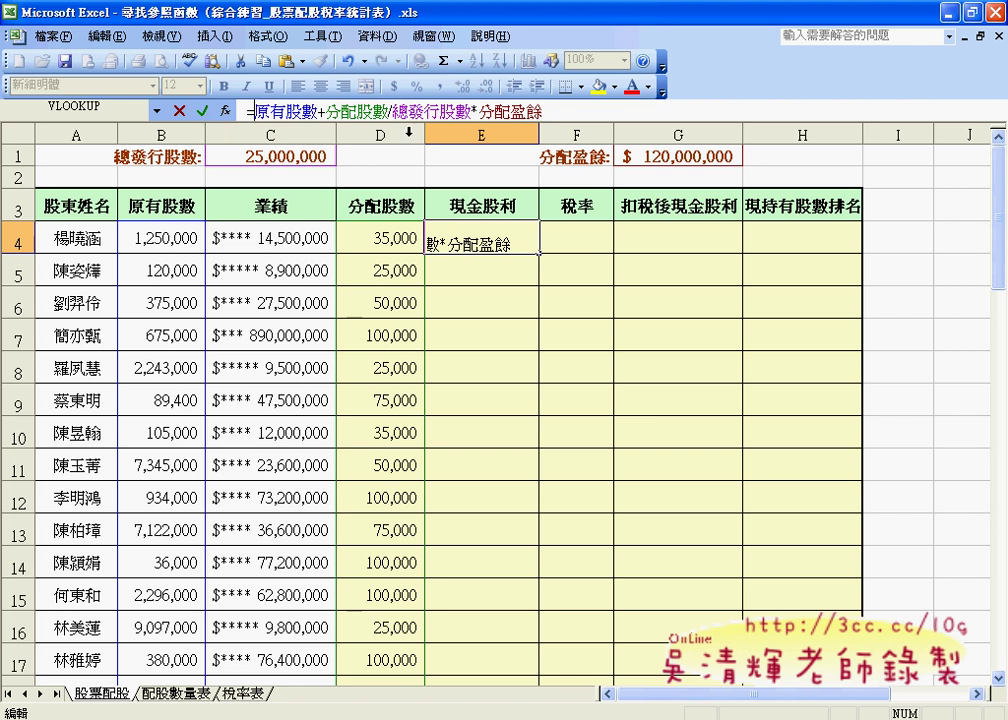
# Step: Bracket the sum to make =(原有股數+分配股數)/總發行股數*分配盈餘 and commit it ($6,168,000)
pyautogui.write('(')
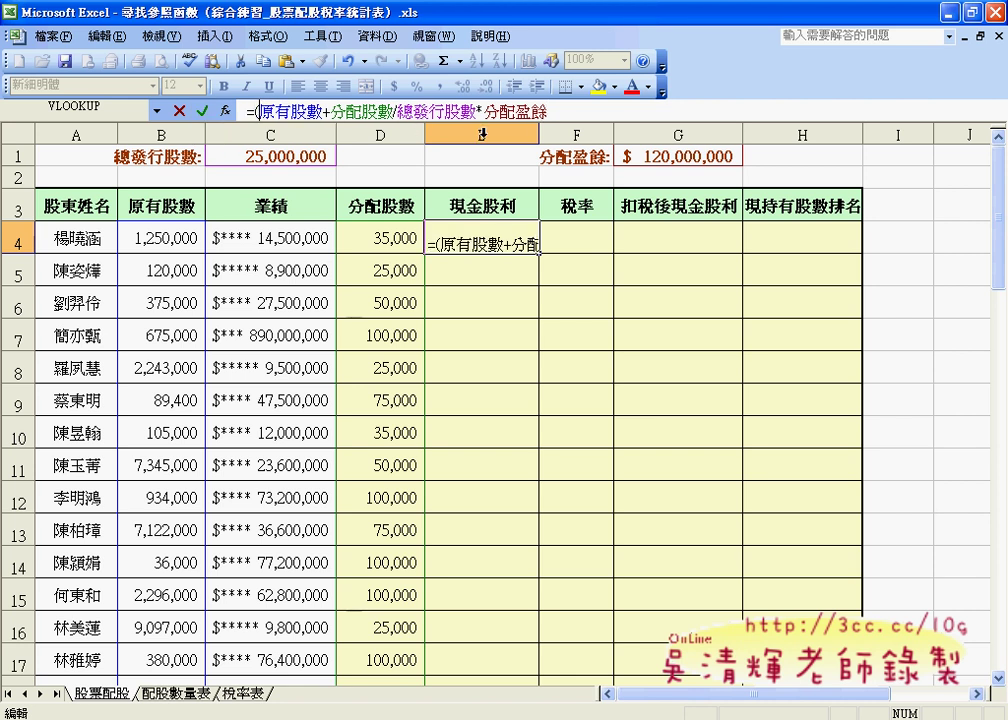
pyautogui.click(396, 111)
pyautogui.write(')')
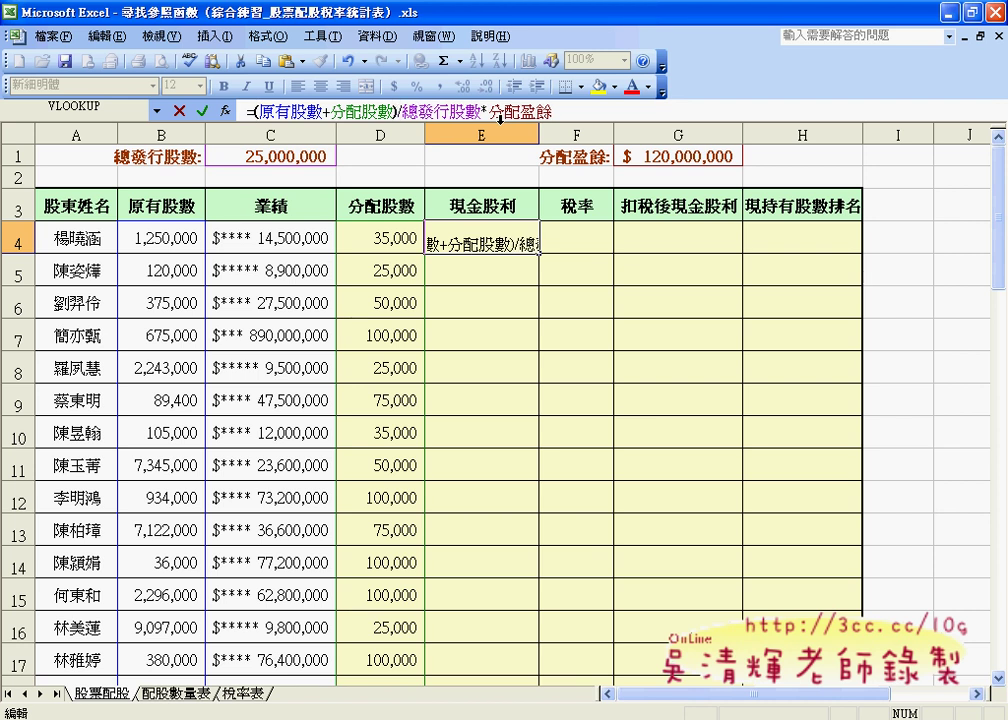
pyautogui.click(380, 112)
pyautogui.click(203, 110)
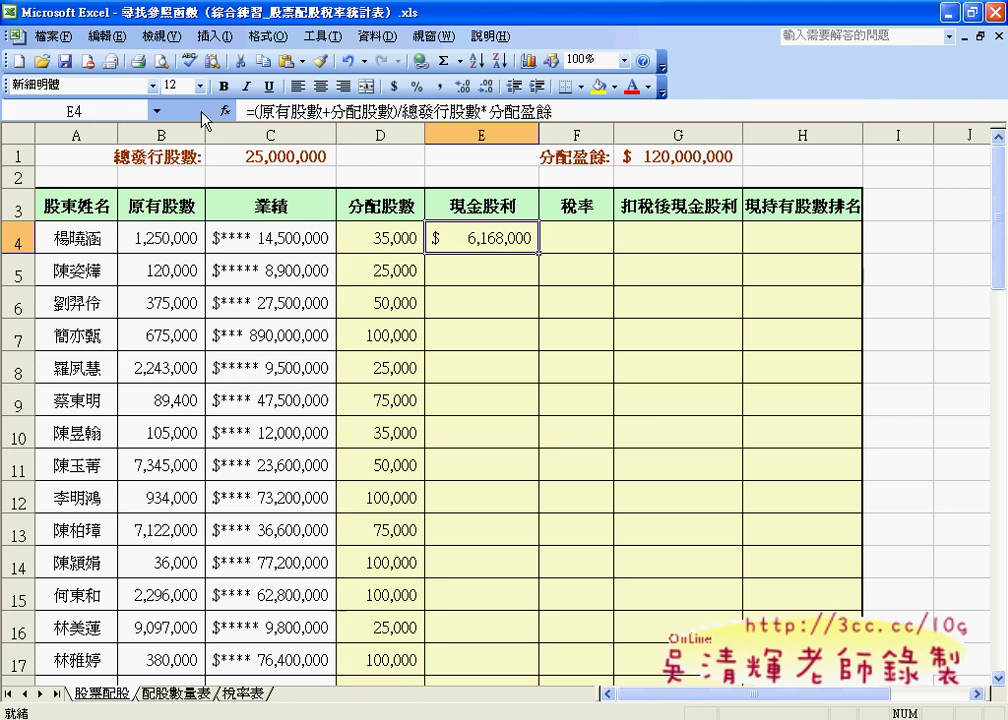
# Step: Fill E4's cash dividend formula down to E17, then select F4
pyautogui.doubleClick(541, 254)
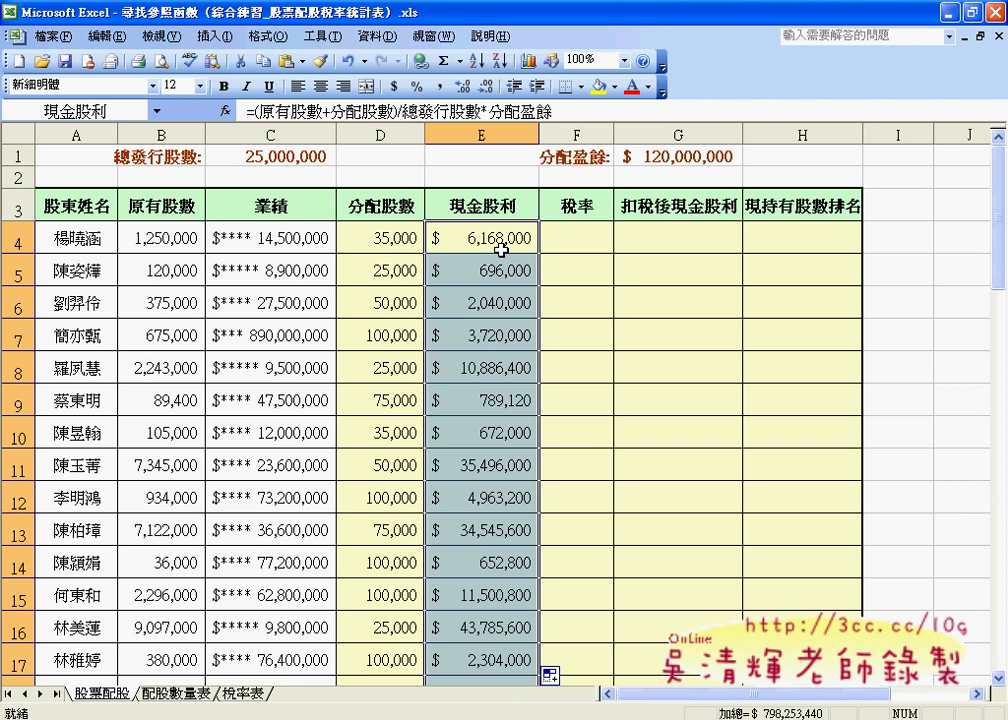
pyautogui.click(568, 238)
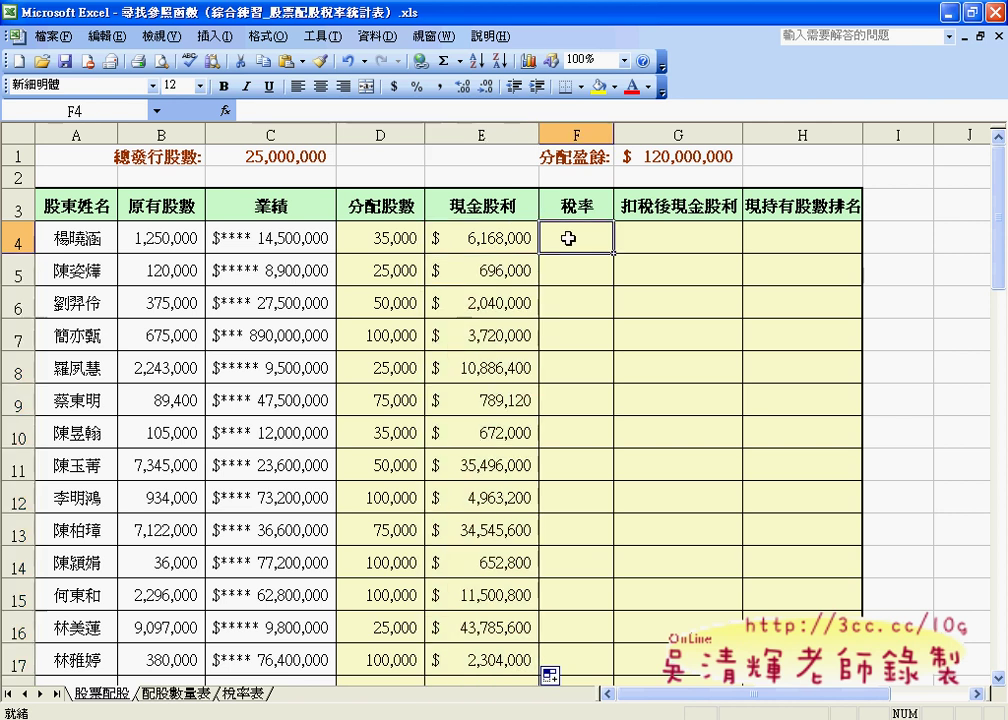